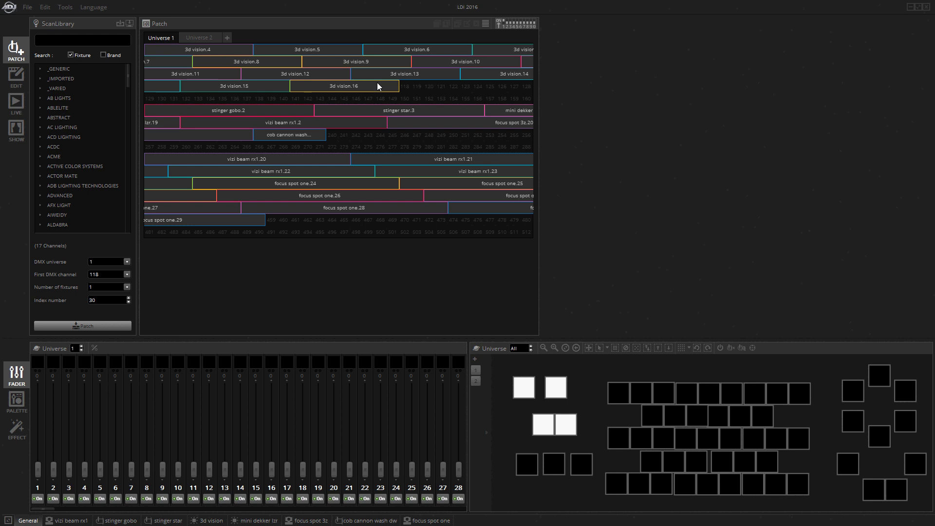
- Switch to the Edit page and browse the group tabs from COB DW through 3D Demo 2
{"action": "left_click", "coordinate": [19, 76]}
{"action": "left_click", "coordinate": [94, 24]}
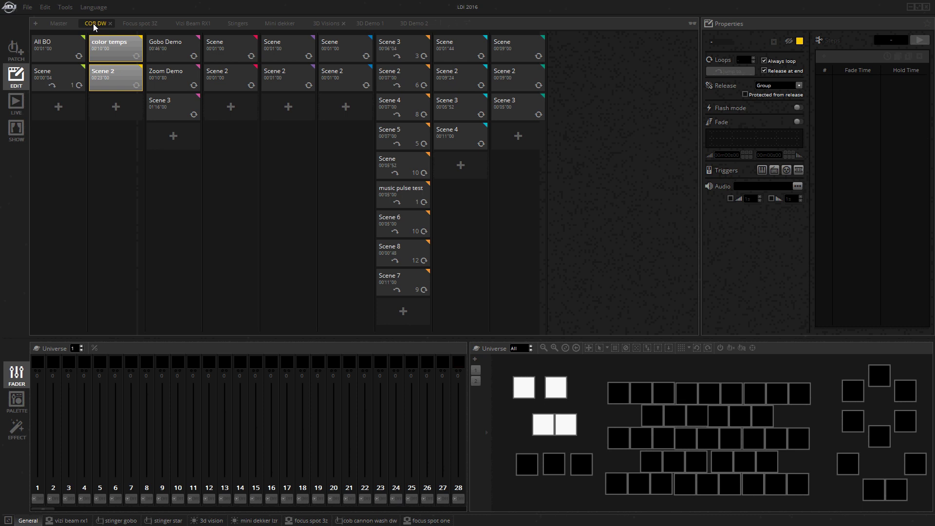
{"action": "left_click", "coordinate": [141, 24]}
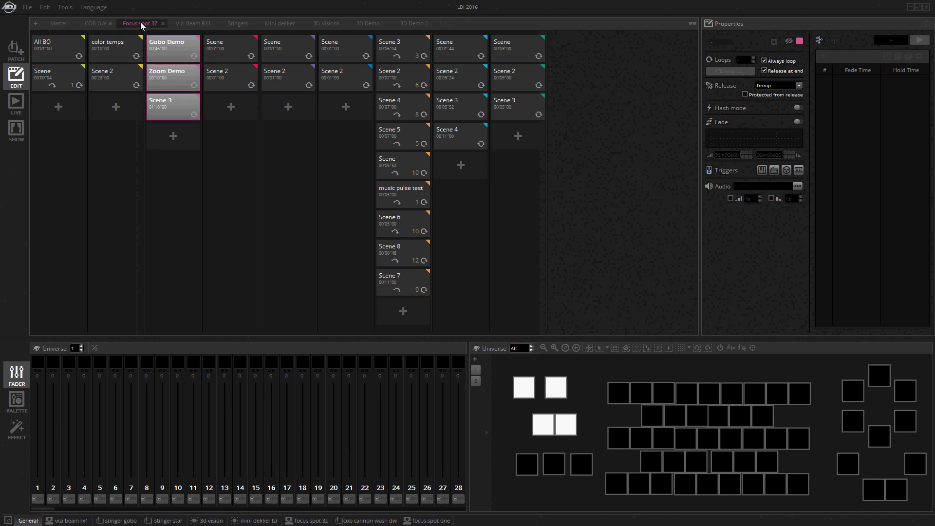
{"action": "left_click", "coordinate": [194, 24]}
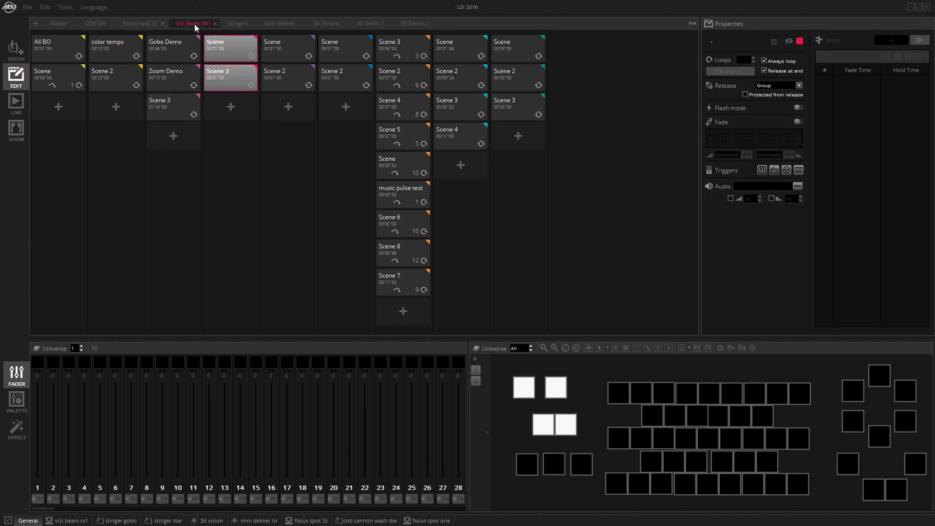
{"action": "left_click", "coordinate": [237, 24]}
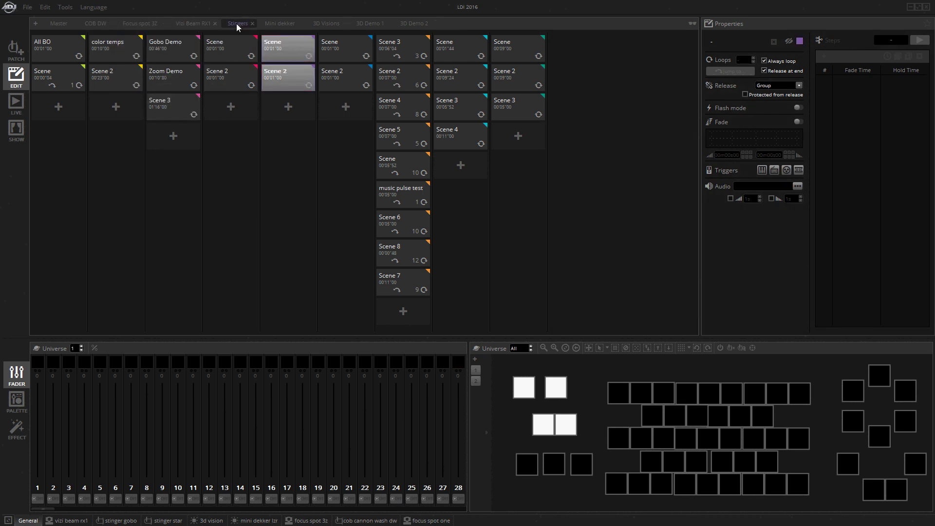
{"action": "left_click", "coordinate": [277, 22]}
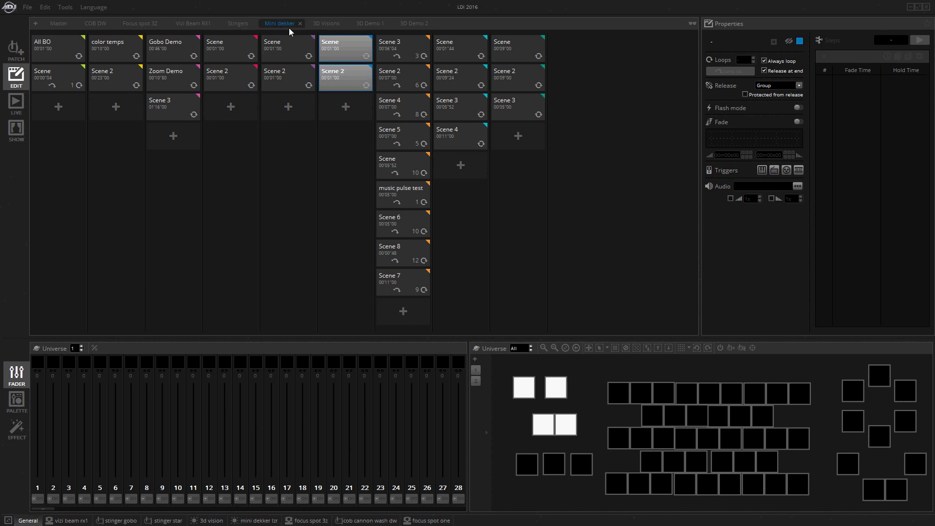
{"action": "left_click", "coordinate": [328, 24]}
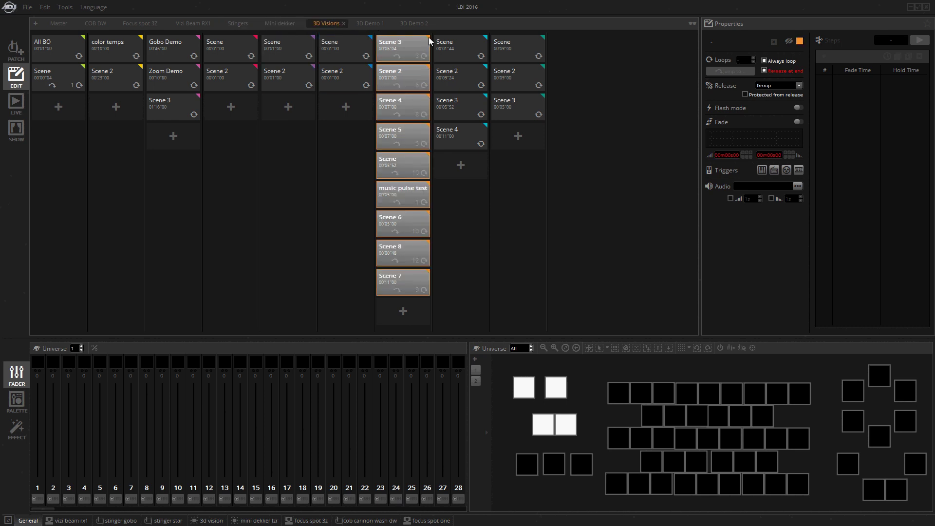
{"action": "left_click", "coordinate": [366, 22]}
{"action": "left_click", "coordinate": [411, 21]}
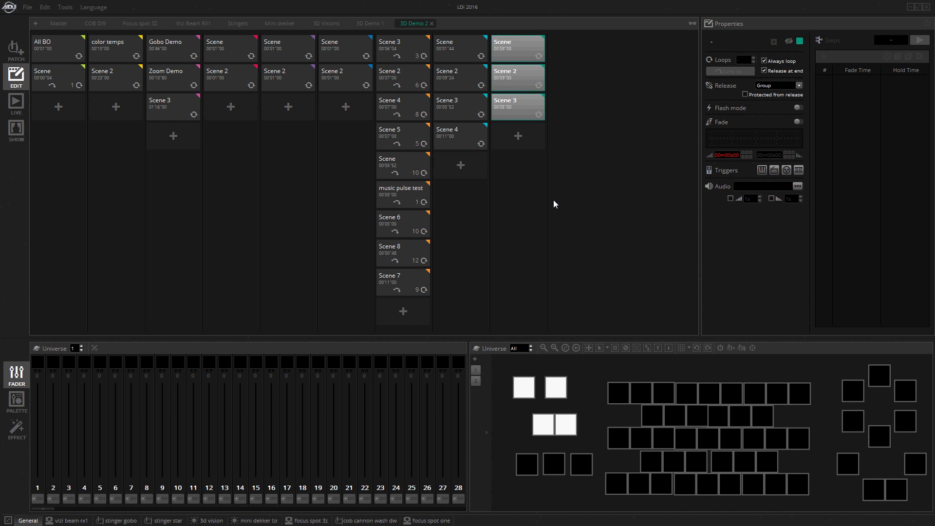
- Browse the group tabs again, from Master through 3D Demo 2
{"action": "left_click", "coordinate": [369, 24]}
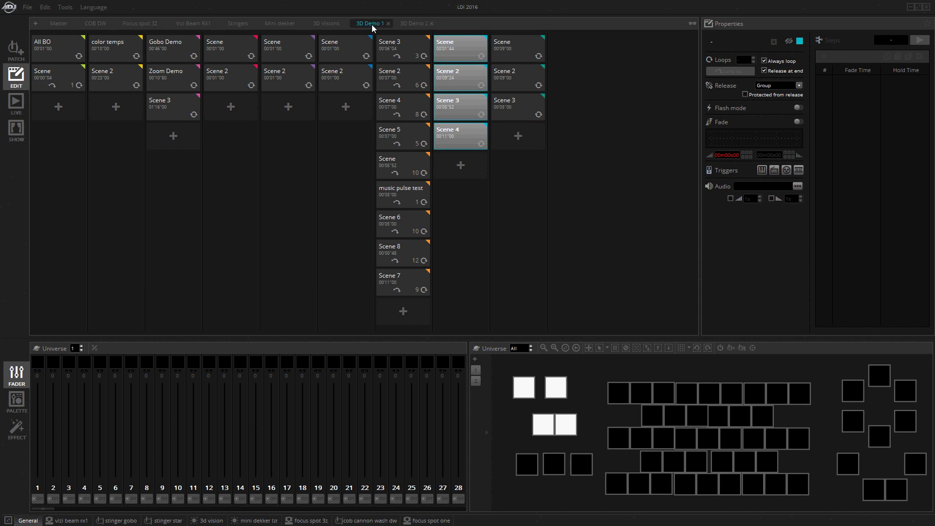
{"action": "left_click", "coordinate": [334, 23]}
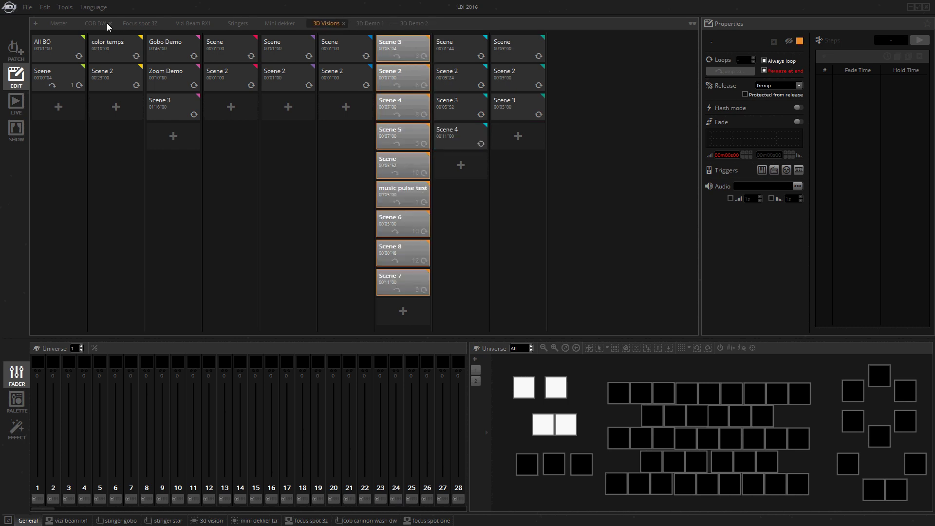
{"action": "left_click", "coordinate": [58, 24]}
{"action": "left_click", "coordinate": [95, 24]}
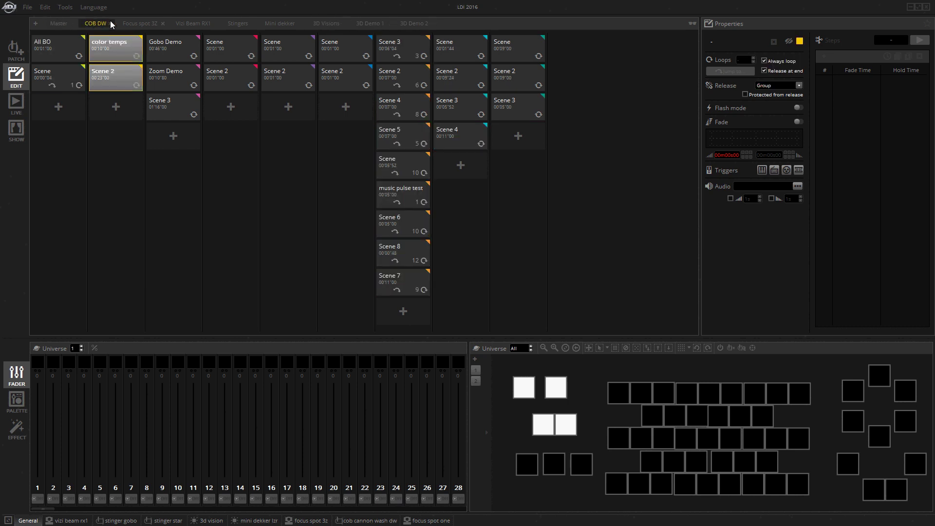
{"action": "left_click", "coordinate": [137, 23]}
{"action": "left_click", "coordinate": [192, 23]}
{"action": "left_click", "coordinate": [236, 23]}
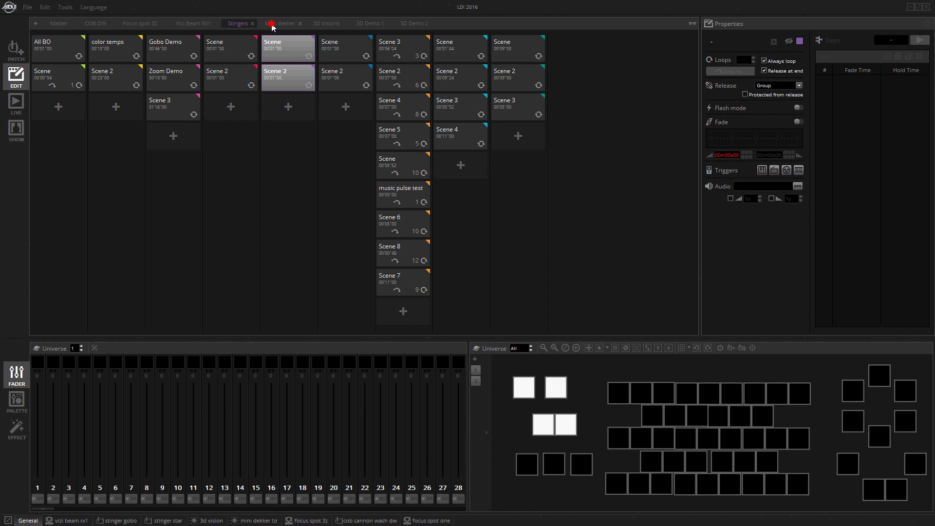
{"action": "left_click", "coordinate": [272, 23]}
{"action": "left_click", "coordinate": [319, 25]}
{"action": "left_click", "coordinate": [375, 23]}
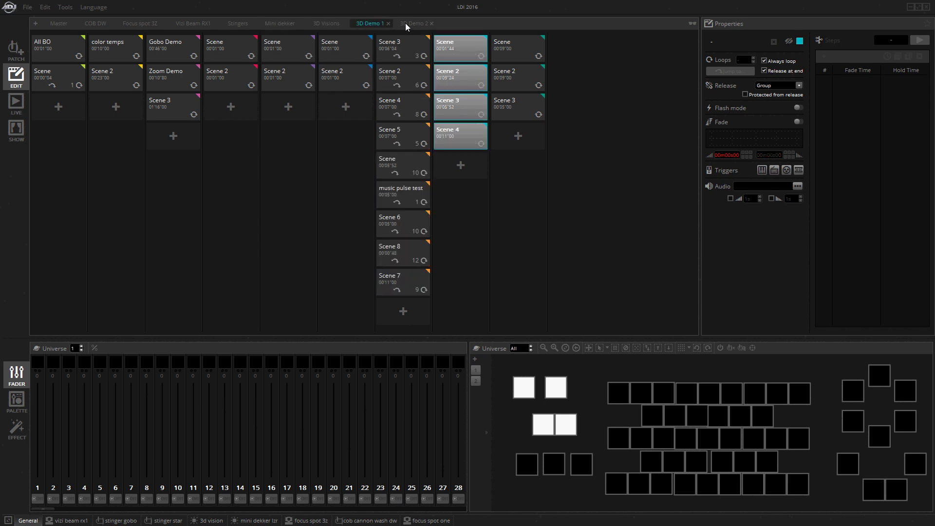
{"action": "left_click", "coordinate": [405, 22]}
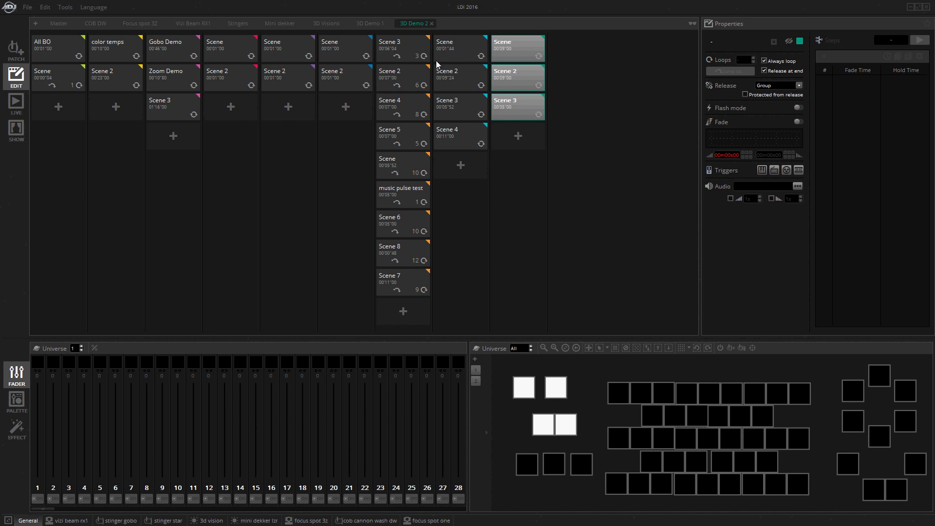
- Preview the top 3D Demo 2 scene, clear it, and go back to the Master group
{"action": "left_click", "coordinate": [499, 53]}
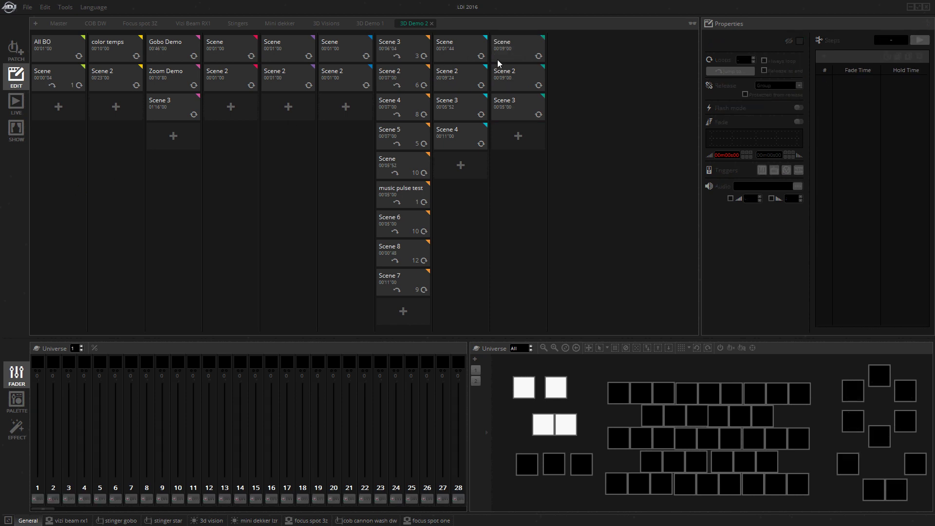
{"action": "left_click", "coordinate": [158, 210]}
{"action": "left_click", "coordinate": [55, 22]}
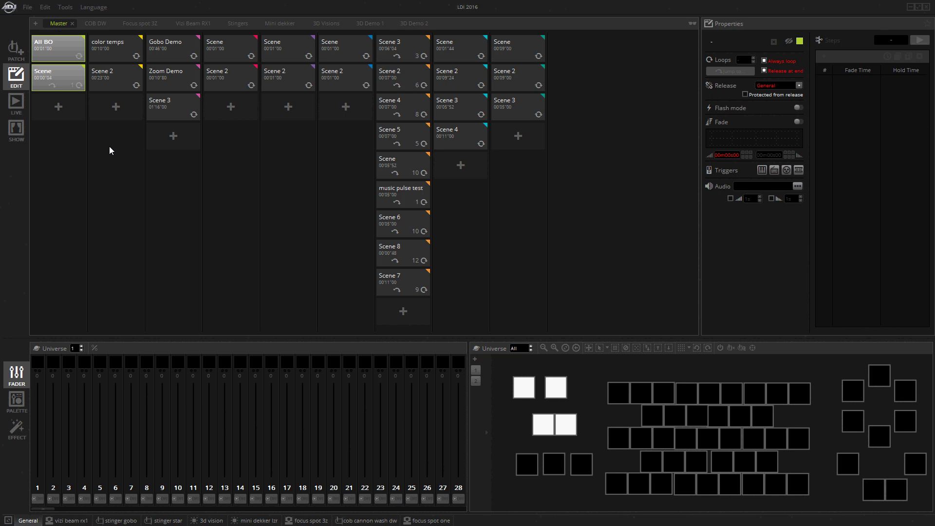
- Preview COB DW's color temps and Scene 2, then Focus spot 3Z's Gobo Demo, Zoom Demo and Scene 3
{"action": "left_click", "coordinate": [91, 23]}
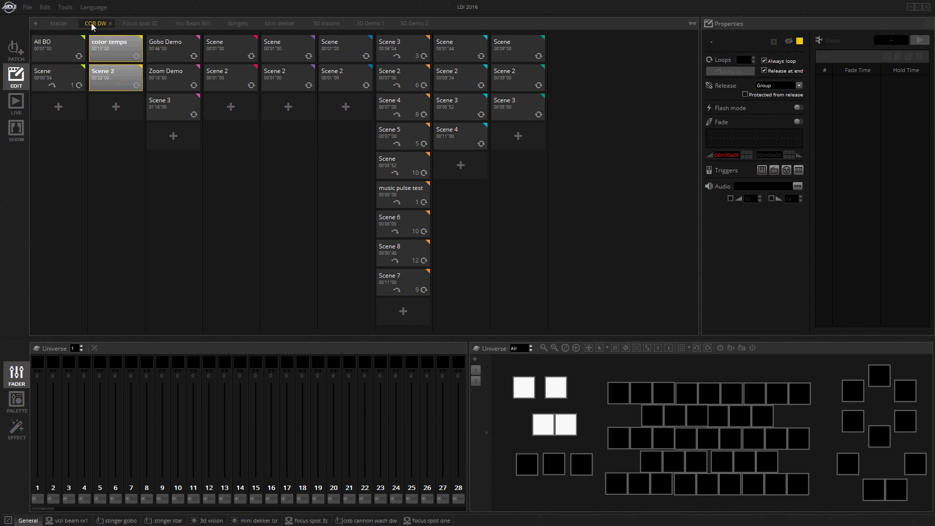
{"action": "left_click", "coordinate": [107, 45]}
{"action": "left_click", "coordinate": [117, 80]}
{"action": "left_click", "coordinate": [133, 48]}
{"action": "left_click", "coordinate": [124, 71]}
{"action": "left_click", "coordinate": [161, 44]}
{"action": "left_click", "coordinate": [176, 74]}
{"action": "left_click", "coordinate": [178, 107]}
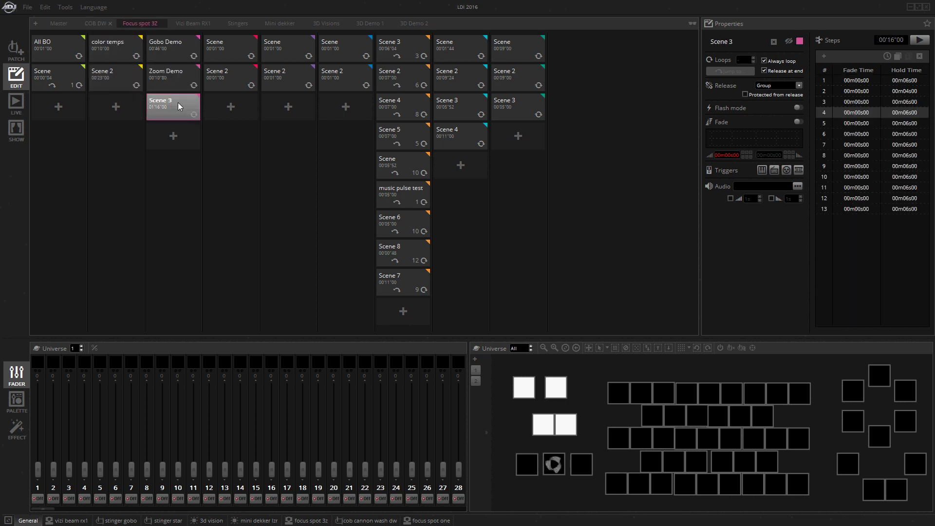
{"action": "left_click", "coordinate": [173, 51]}
{"action": "left_click", "coordinate": [174, 51]}
- Preview each 3D Visions scene, including music pulse test and Scenes 2–8, then clear the preview
{"action": "left_click", "coordinate": [394, 49]}
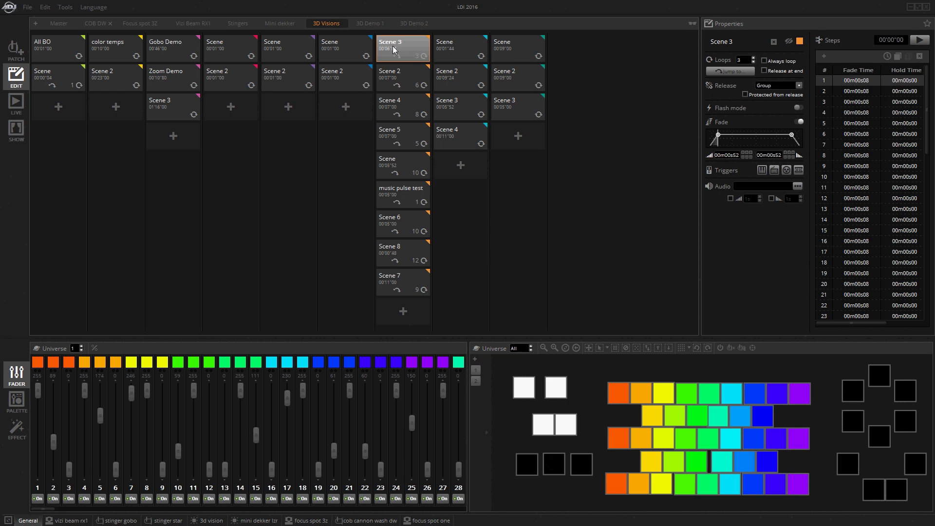
{"action": "left_click", "coordinate": [397, 75]}
{"action": "left_click", "coordinate": [400, 110]}
{"action": "left_click", "coordinate": [404, 145]}
{"action": "left_click", "coordinate": [402, 166]}
{"action": "left_click", "coordinate": [402, 197]}
{"action": "left_click", "coordinate": [402, 225]}
{"action": "left_click", "coordinate": [400, 256]}
{"action": "left_click", "coordinate": [399, 277]}
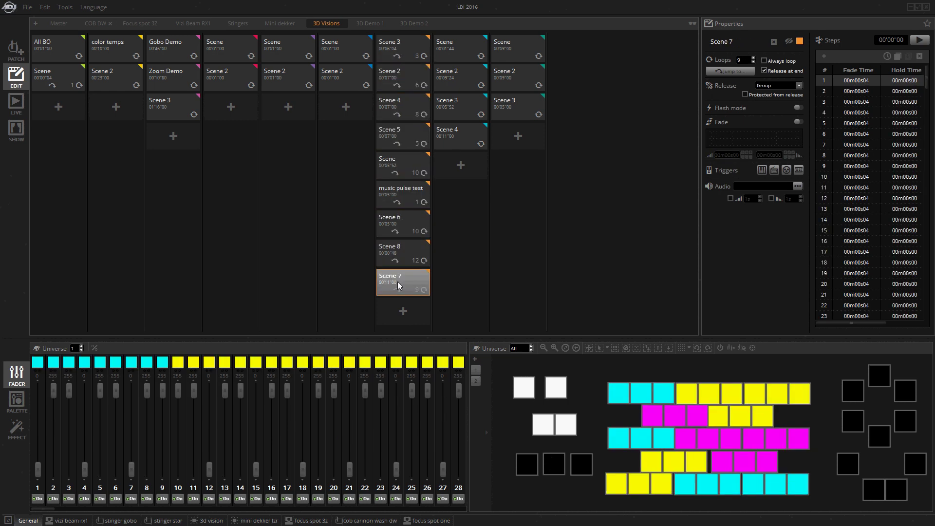
{"action": "left_click", "coordinate": [398, 191]}
{"action": "left_click", "coordinate": [332, 186]}
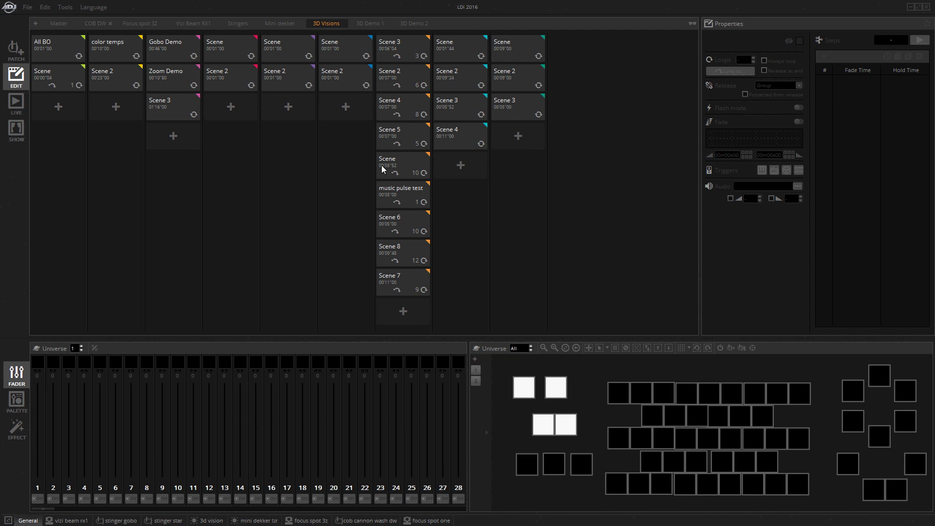
- Preview 3D Visions Scenes 5, 4, 2 and 3 in reverse, then clear the preview
{"action": "left_click", "coordinate": [402, 135]}
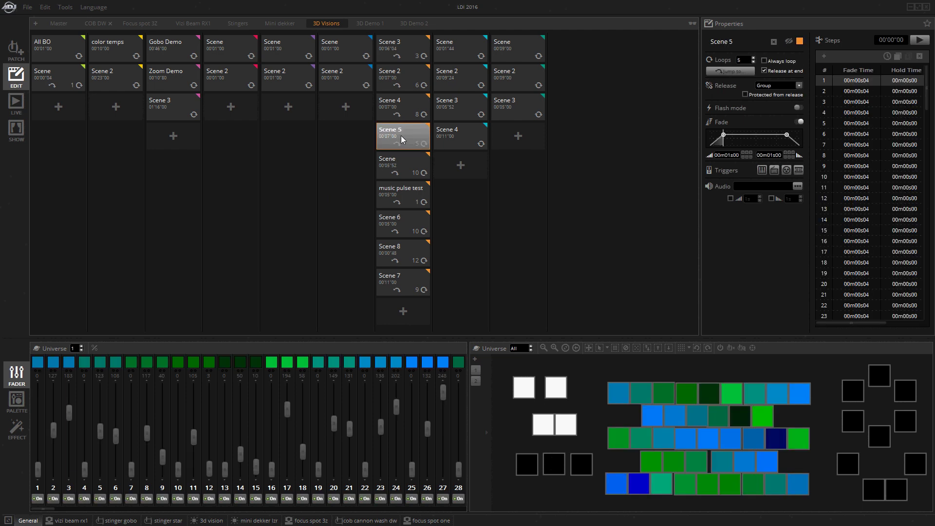
{"action": "left_click", "coordinate": [403, 107]}
{"action": "left_click", "coordinate": [392, 73]}
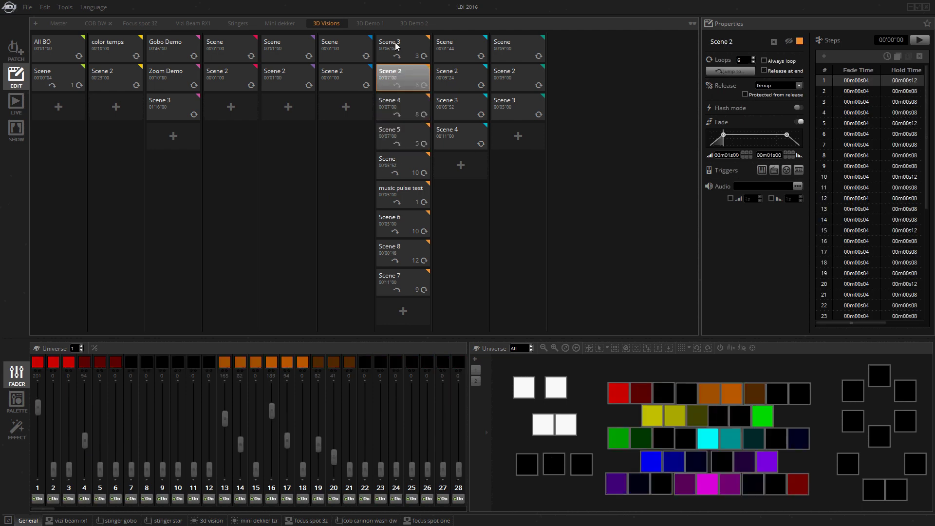
{"action": "left_click", "coordinate": [398, 47]}
{"action": "left_click", "coordinate": [398, 46]}
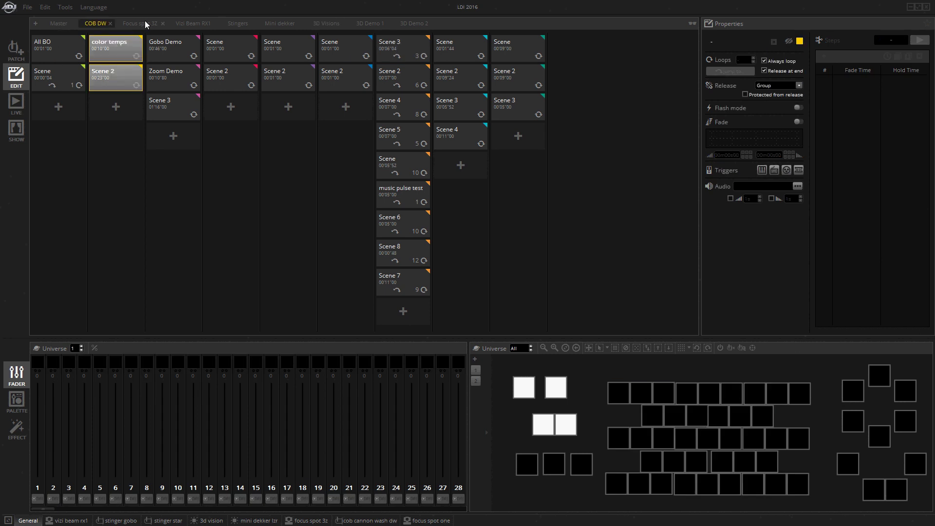
- Browse the Vizi Beam RX1 and Mini dekker groups, ending on 3D Visions
{"action": "left_click", "coordinate": [182, 23]}
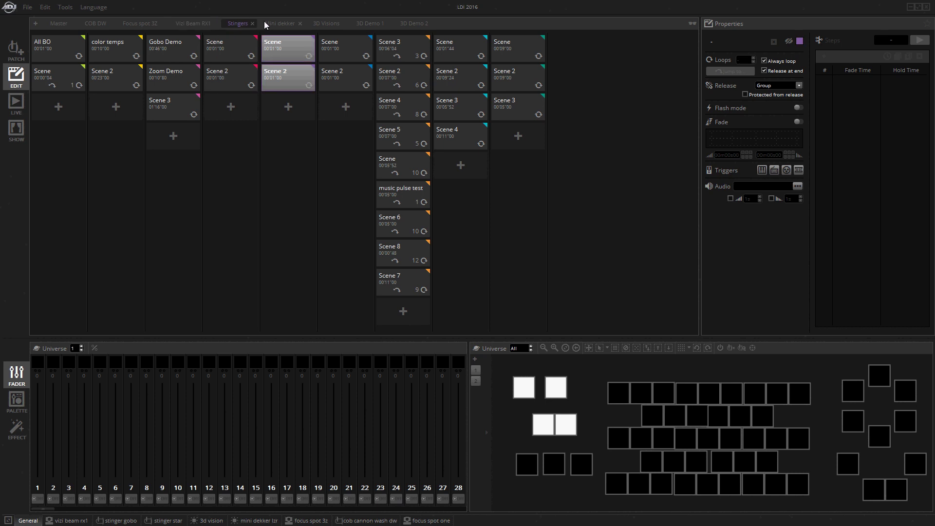
{"action": "left_click", "coordinate": [271, 22]}
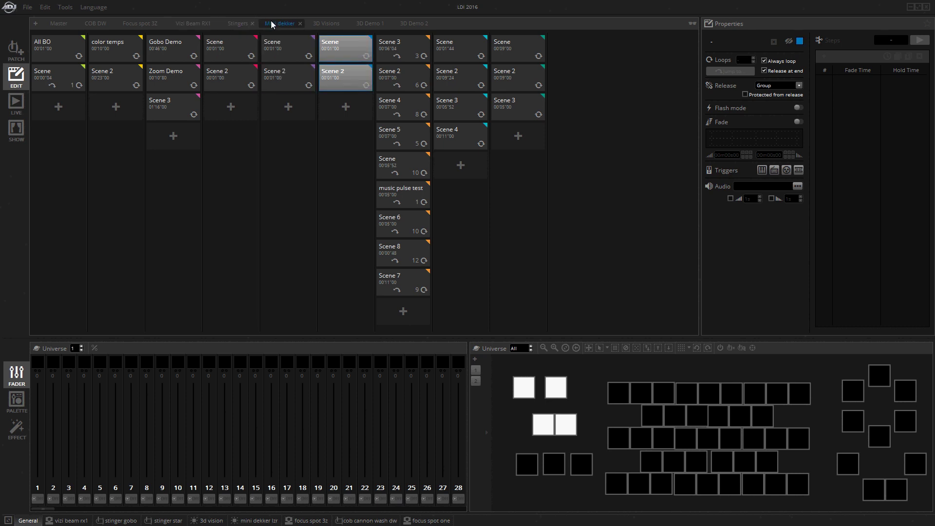
{"action": "left_click", "coordinate": [320, 23]}
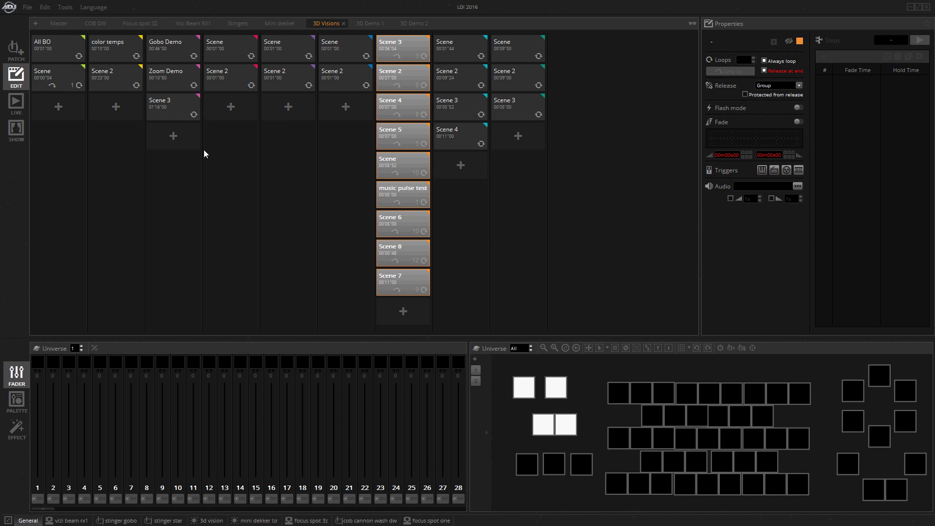
- In Live, run color temps, Gobo Demo, Stingers Scene 2, 3D Visions Scene 3 and other group scenes together
{"action": "left_click", "coordinate": [15, 105]}
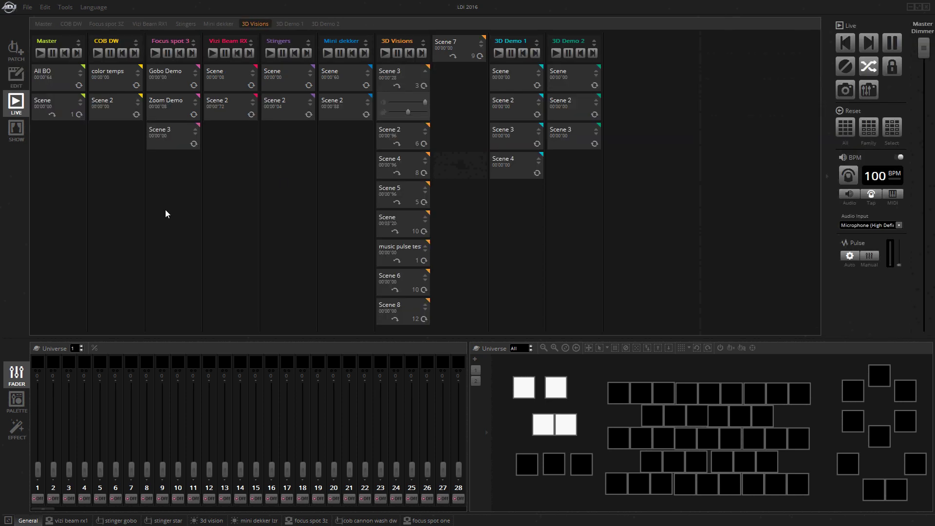
{"action": "left_click", "coordinate": [118, 79]}
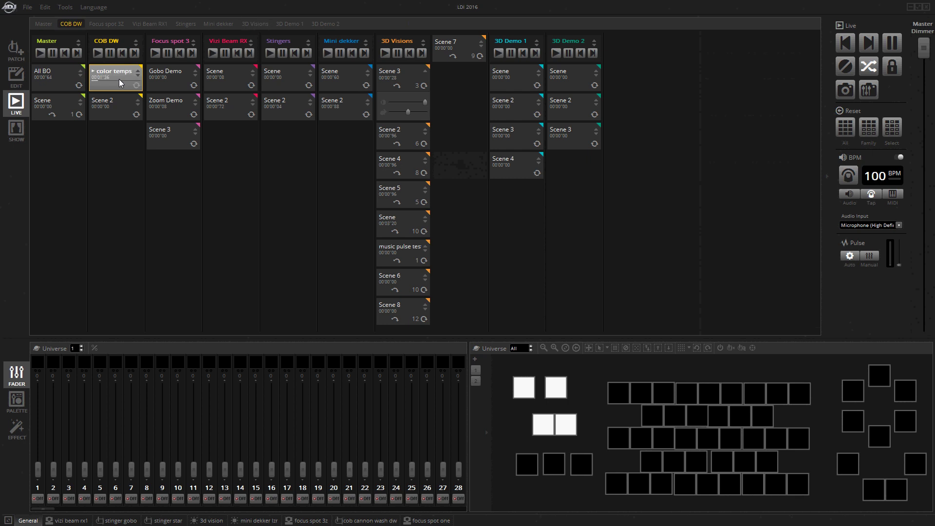
{"action": "left_click", "coordinate": [164, 75]}
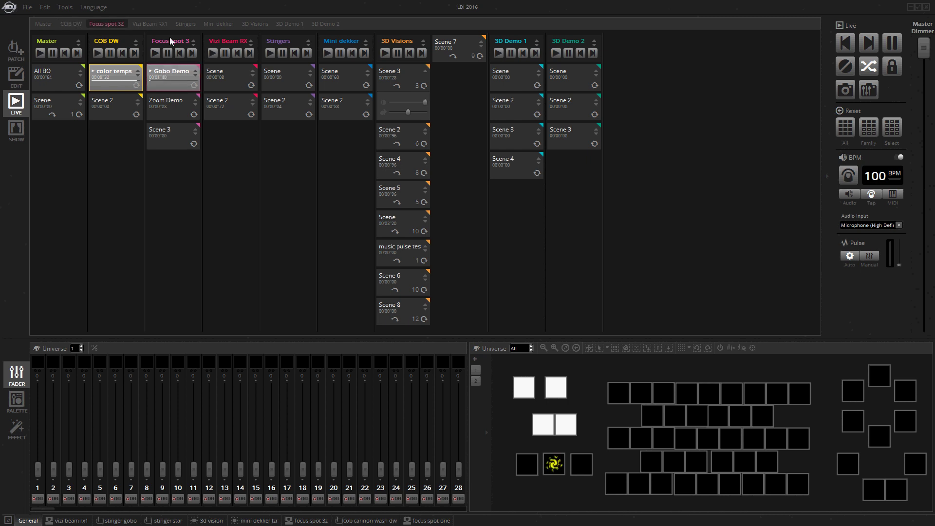
{"action": "left_click", "coordinate": [231, 77]}
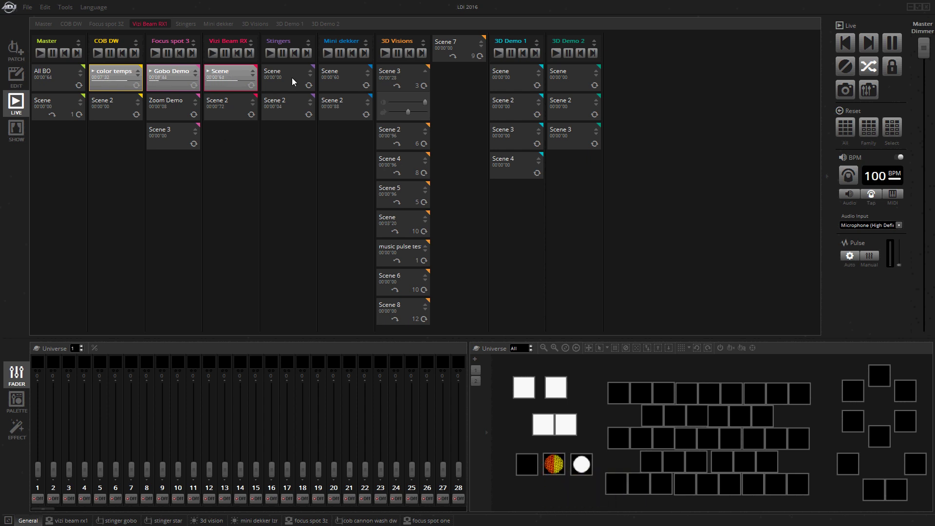
{"action": "left_click", "coordinate": [286, 109]}
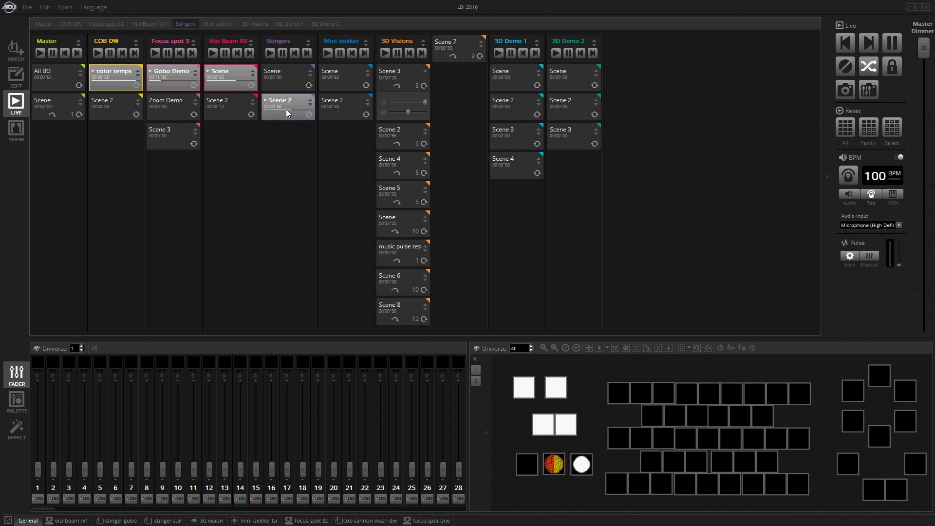
{"action": "left_click", "coordinate": [344, 77]}
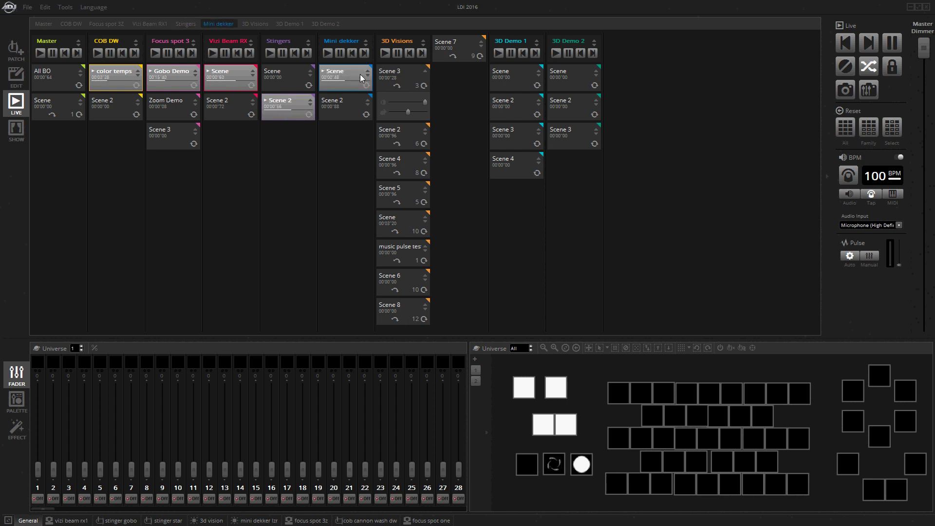
{"action": "left_click", "coordinate": [407, 74]}
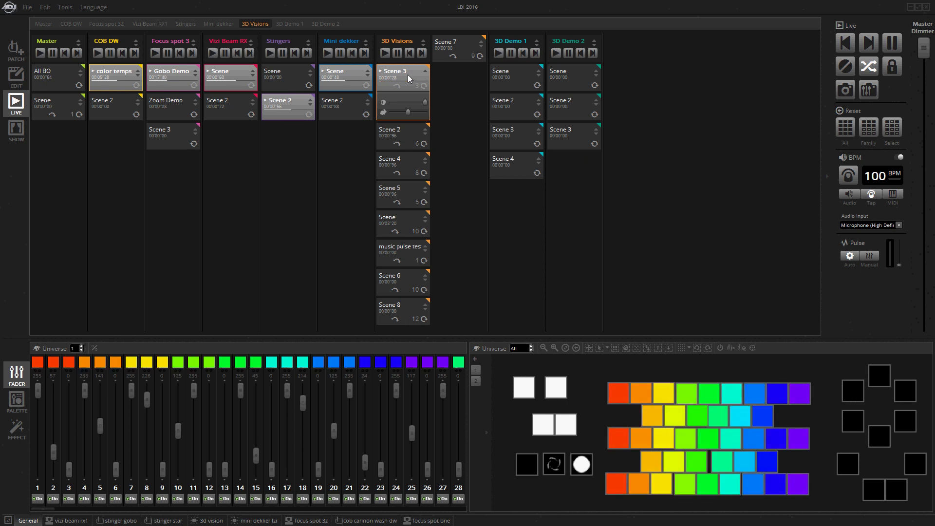
{"action": "left_click", "coordinate": [512, 79]}
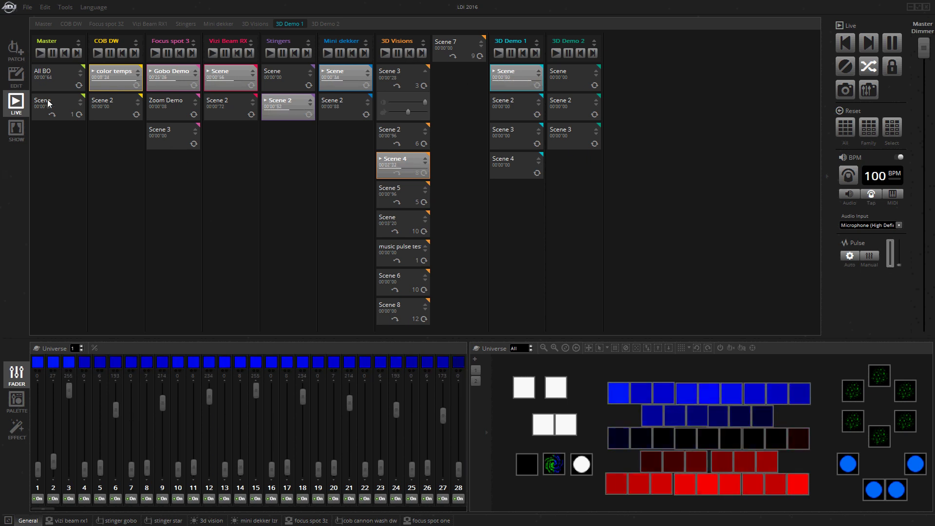
- Inspect the properties of Master's All BO scene and COB DW Scene 2 in Edit
{"action": "left_click", "coordinate": [16, 77]}
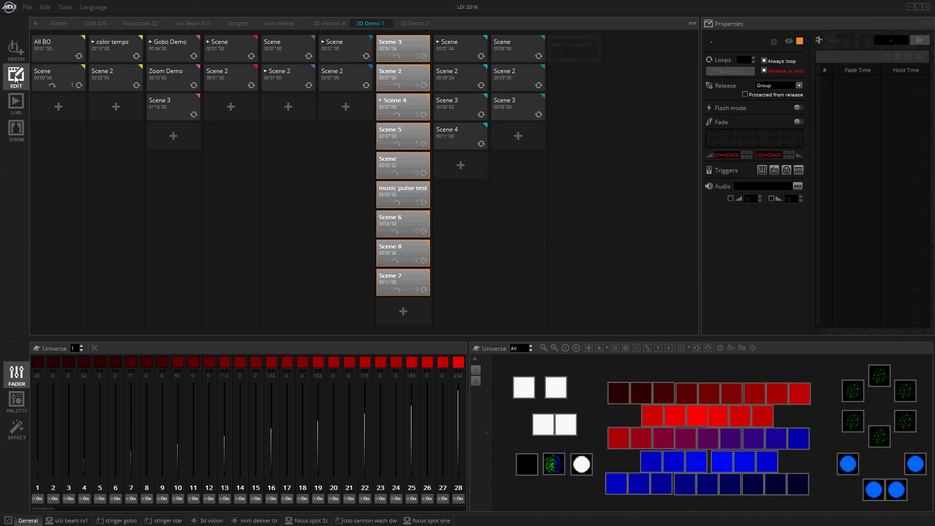
{"action": "left_click", "coordinate": [59, 24]}
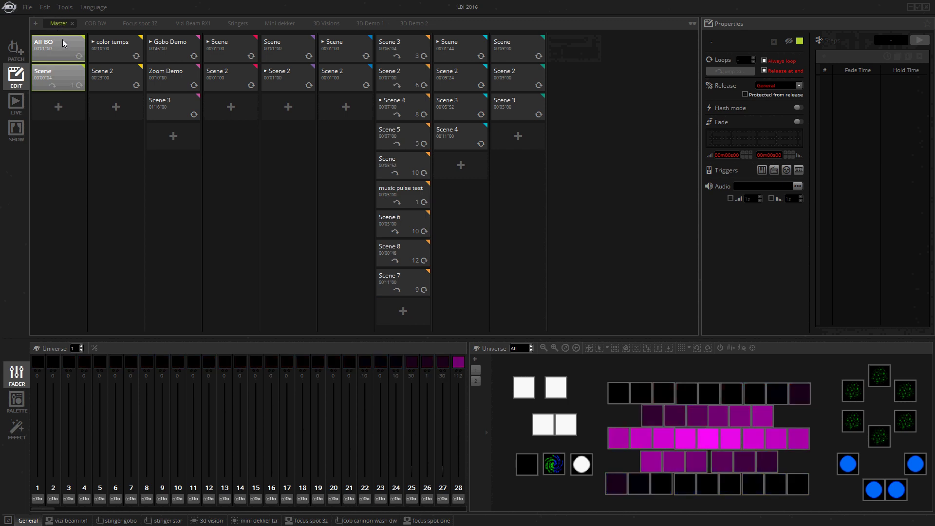
{"action": "left_click", "coordinate": [63, 49]}
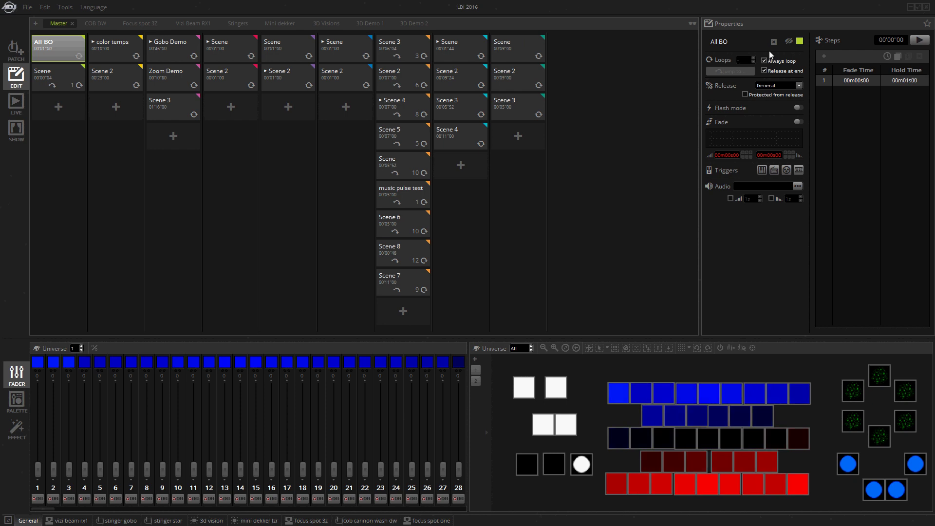
{"action": "left_click", "coordinate": [118, 81]}
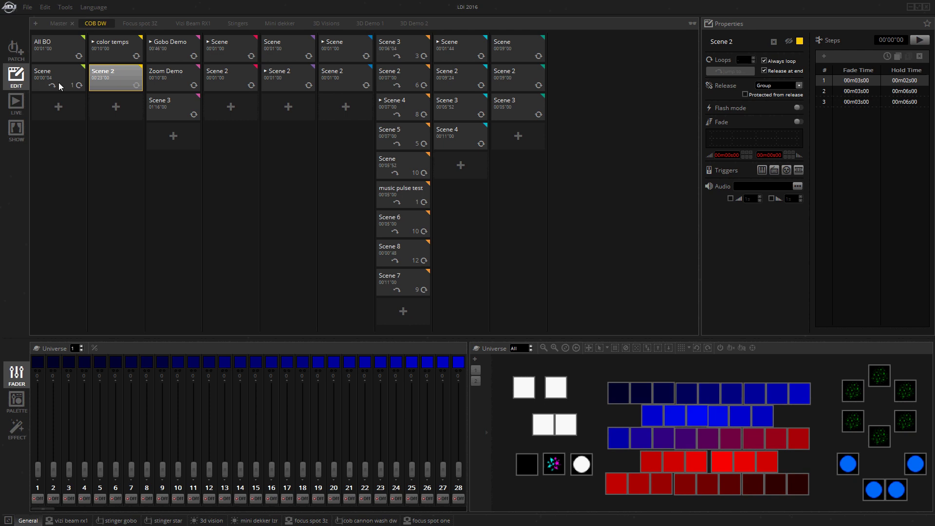
{"action": "left_click", "coordinate": [64, 45]}
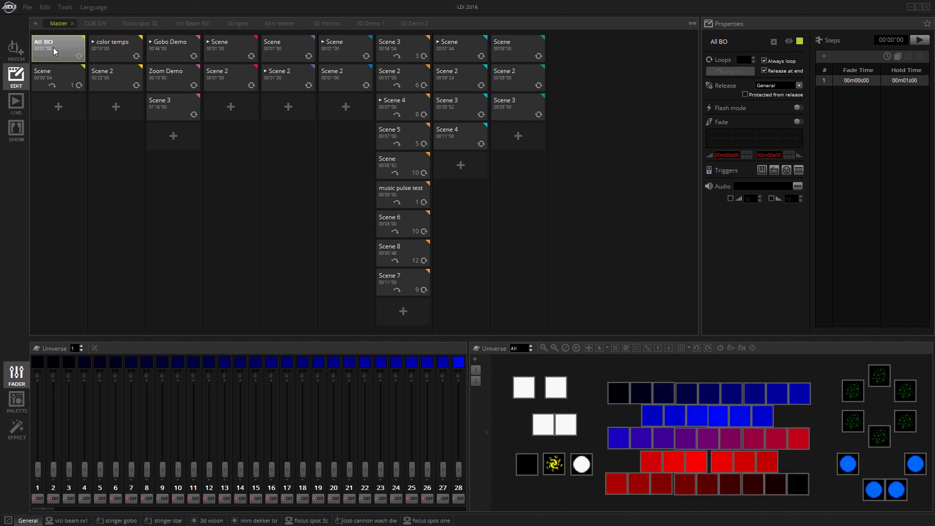
- Fire All BO in Live to black out every fixture, then return to Edit
{"action": "left_click", "coordinate": [19, 101]}
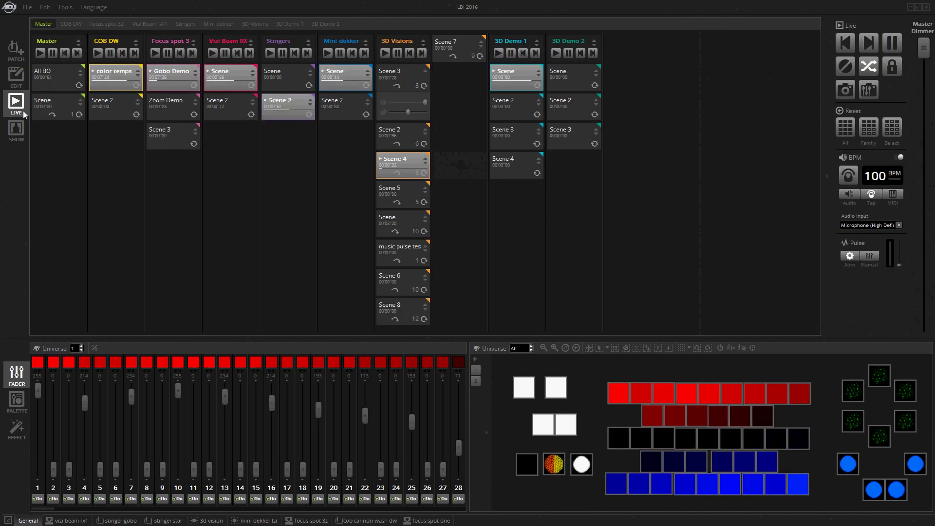
{"action": "left_click", "coordinate": [54, 75]}
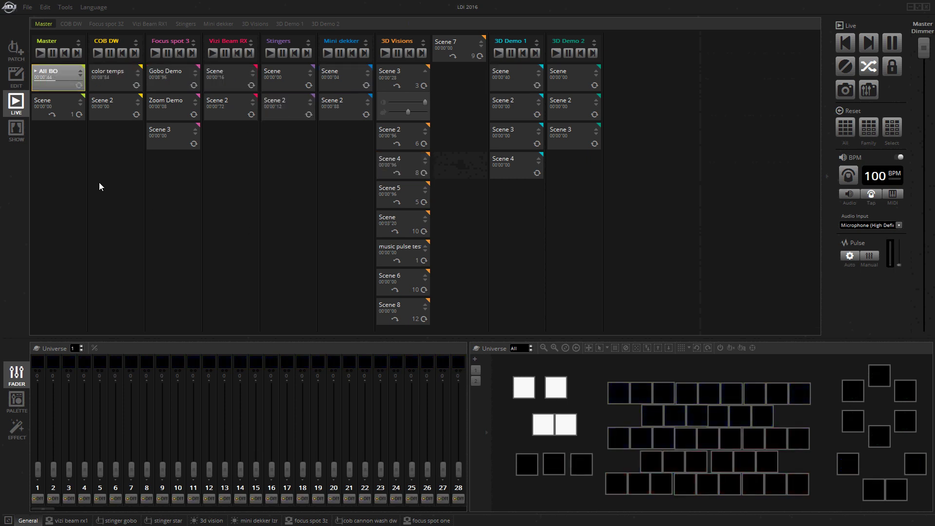
{"action": "left_click", "coordinate": [19, 75]}
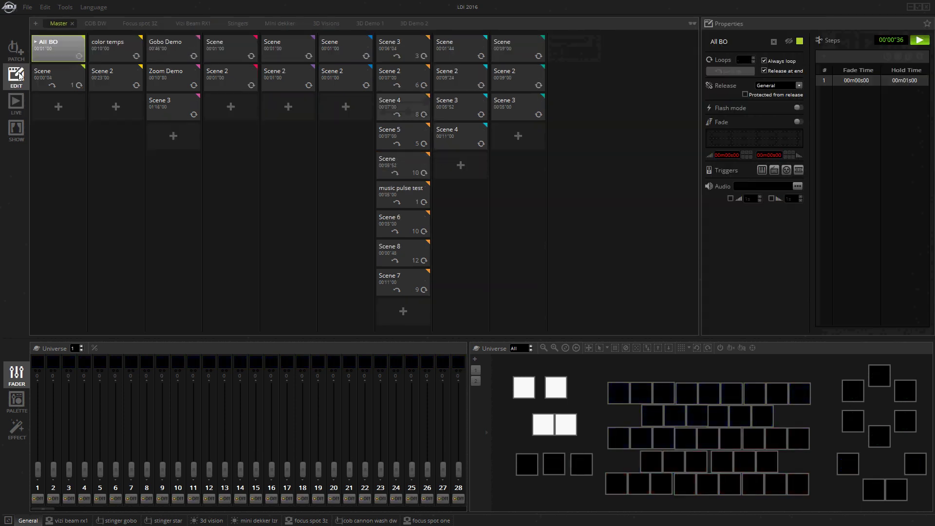
{"action": "left_click", "coordinate": [121, 75]}
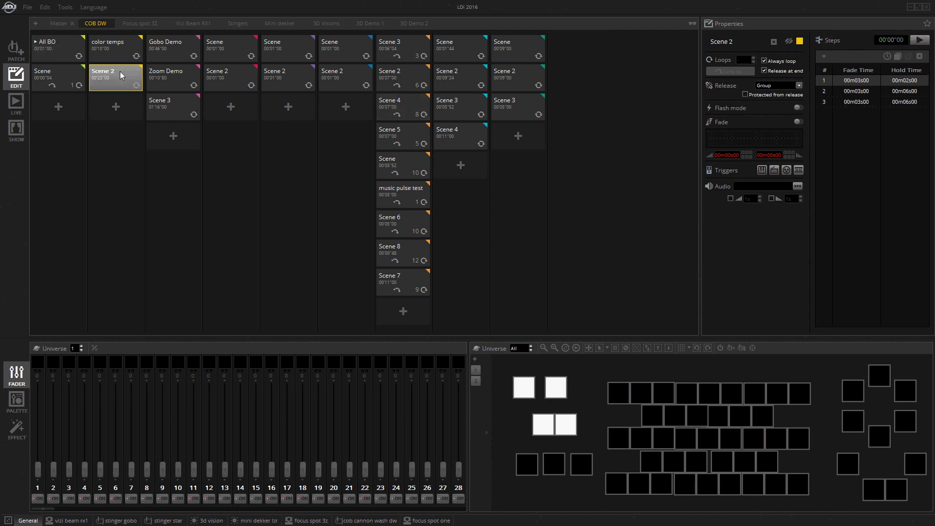
{"action": "left_click", "coordinate": [419, 53]}
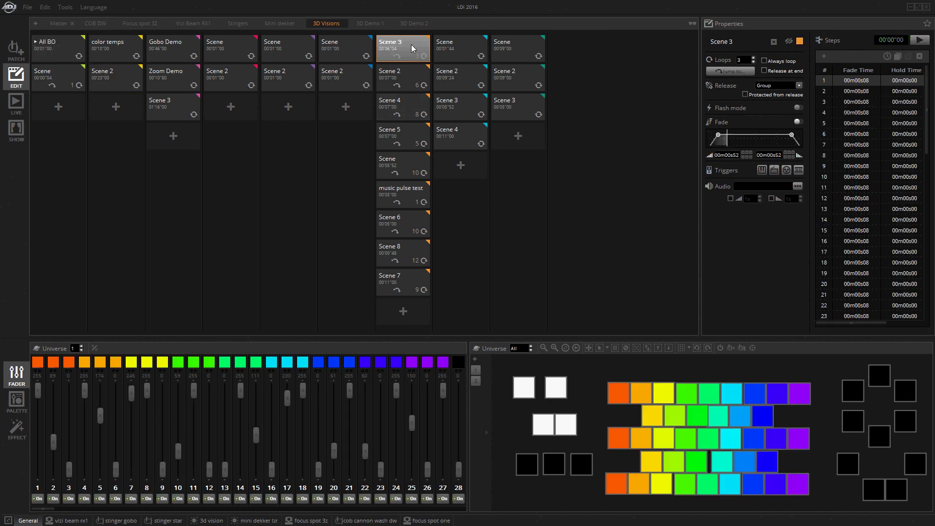
{"action": "left_click", "coordinate": [408, 80]}
{"action": "left_click", "coordinate": [402, 113]}
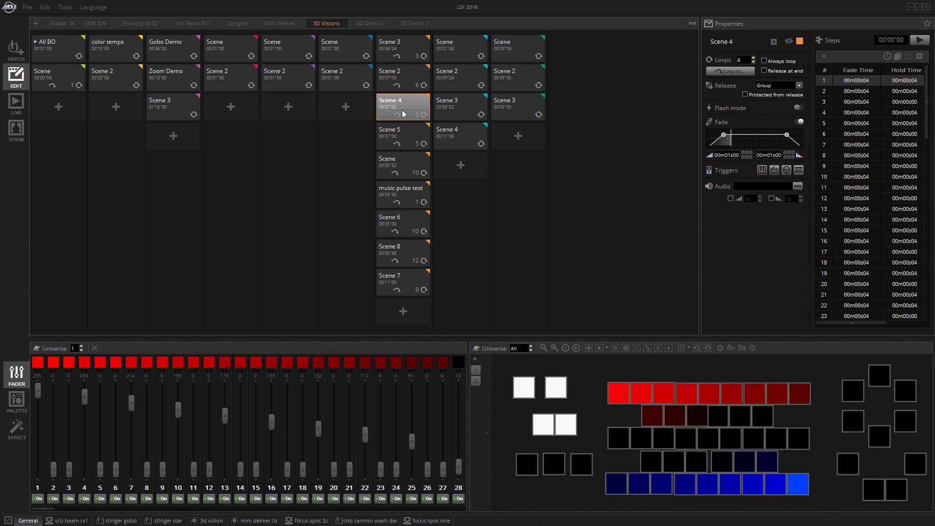
{"action": "left_click", "coordinate": [401, 56]}
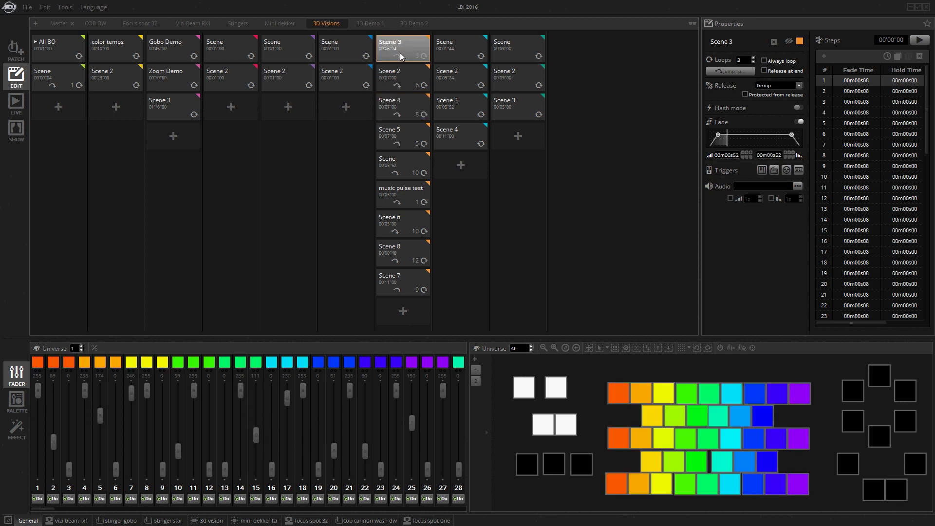
{"action": "left_click", "coordinate": [730, 74]}
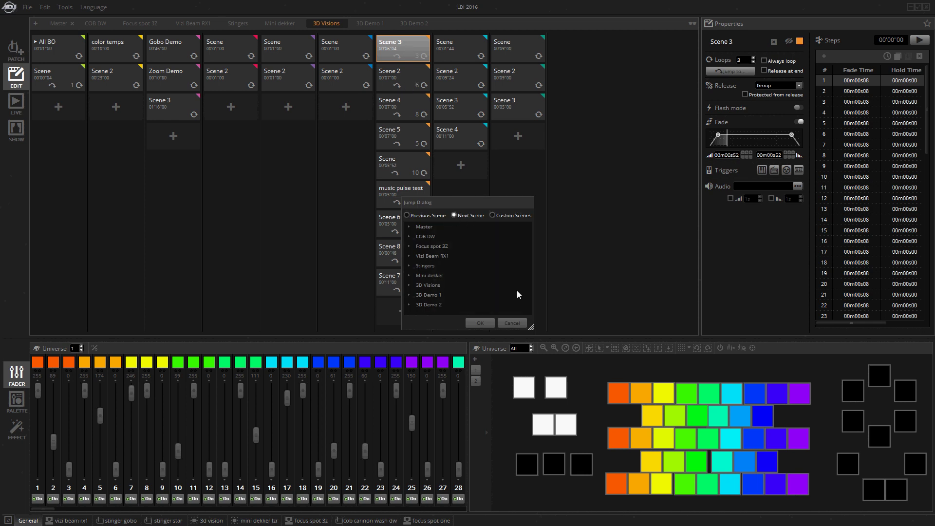
{"action": "left_click", "coordinate": [481, 323]}
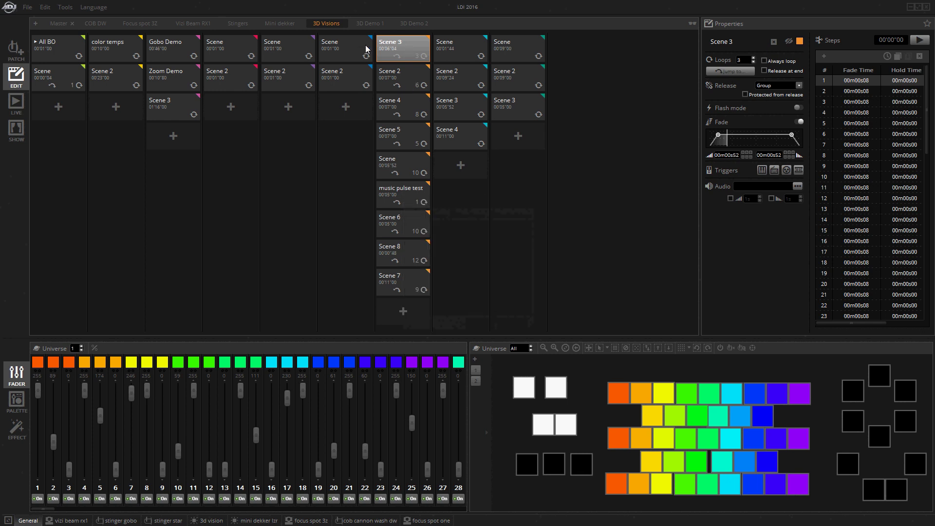
{"action": "left_click", "coordinate": [402, 89]}
{"action": "left_click", "coordinate": [731, 71]}
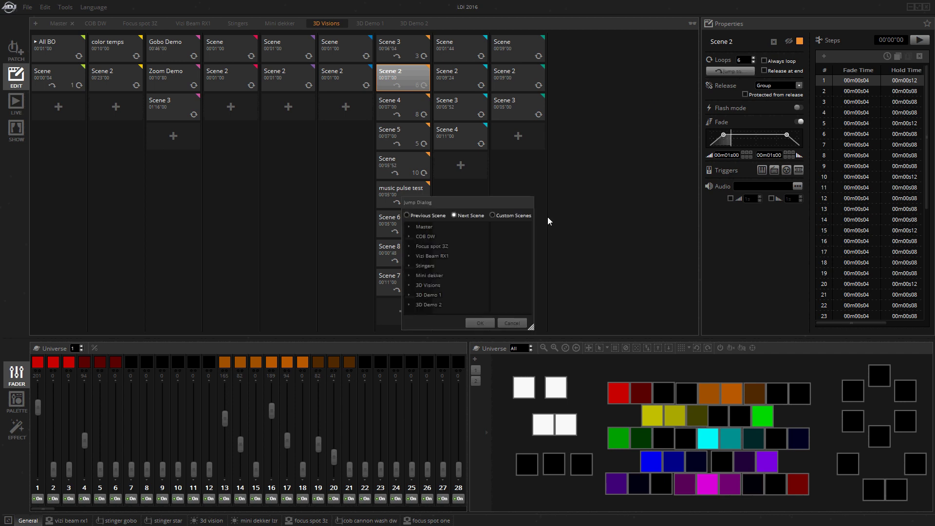
{"action": "left_click", "coordinate": [512, 323]}
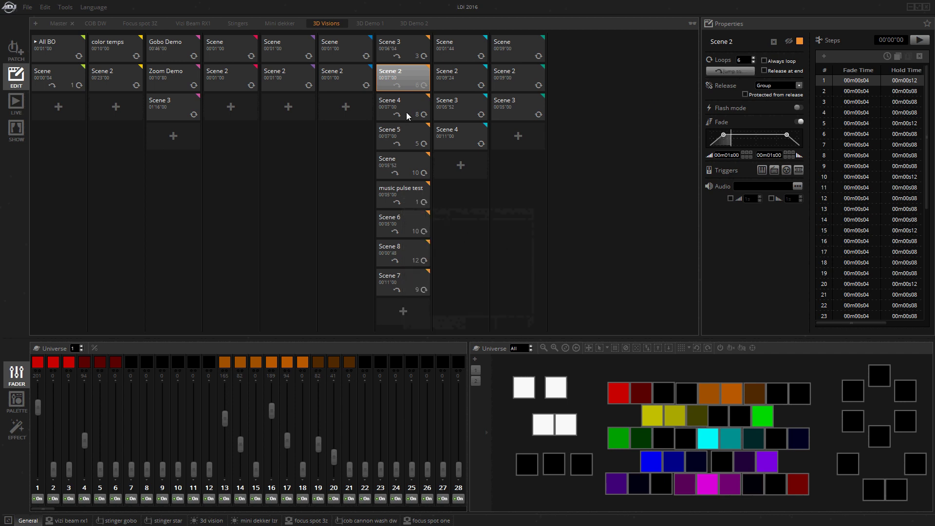
{"action": "left_click", "coordinate": [410, 116]}
{"action": "left_click", "coordinate": [718, 69]}
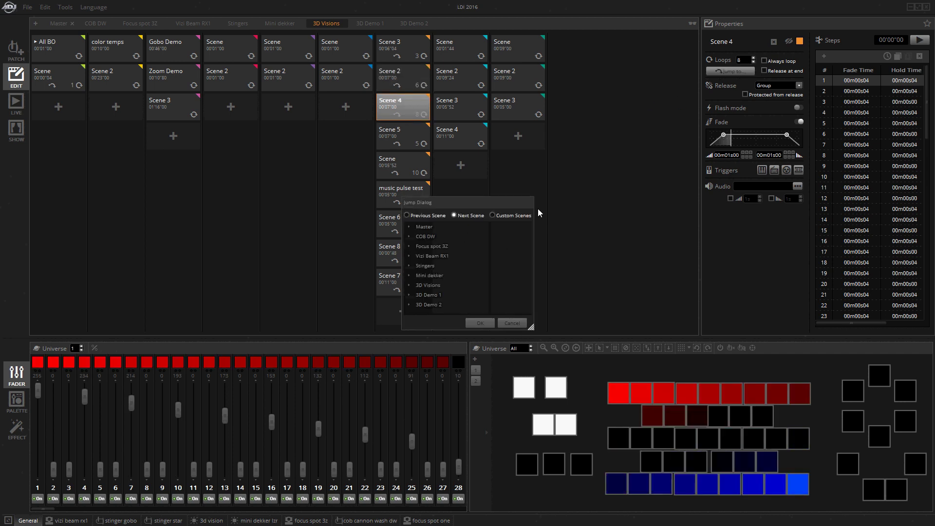
{"action": "left_click_drag", "start_coordinate": [455, 204], "coordinate": [535, 182]}
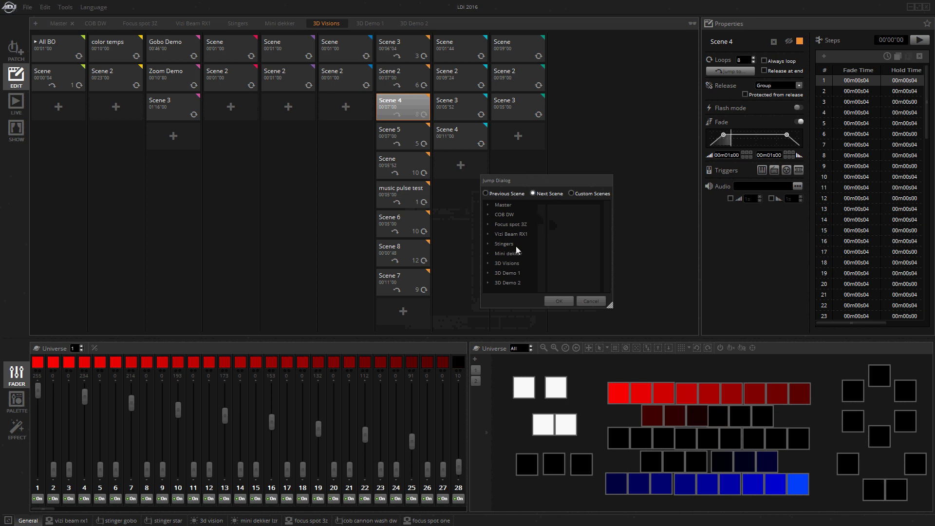
{"action": "left_click", "coordinate": [582, 301]}
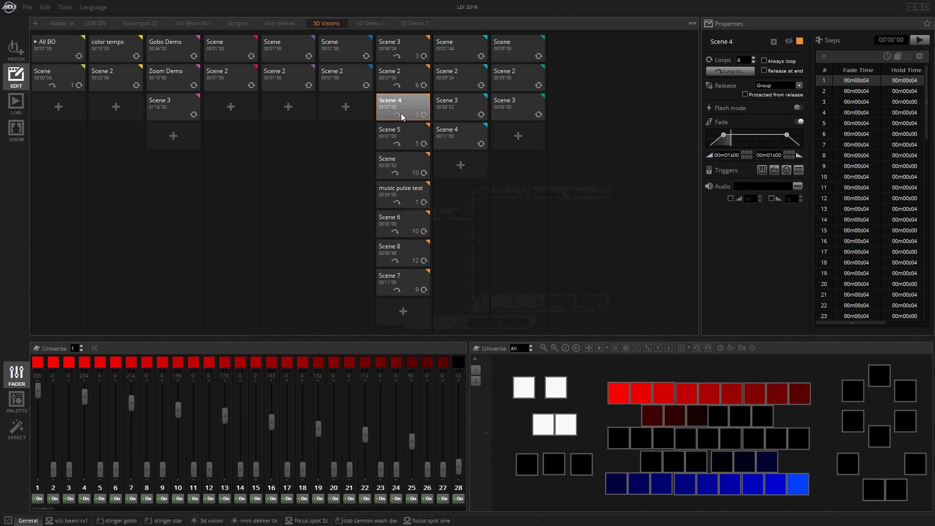
{"action": "left_click", "coordinate": [416, 105]}
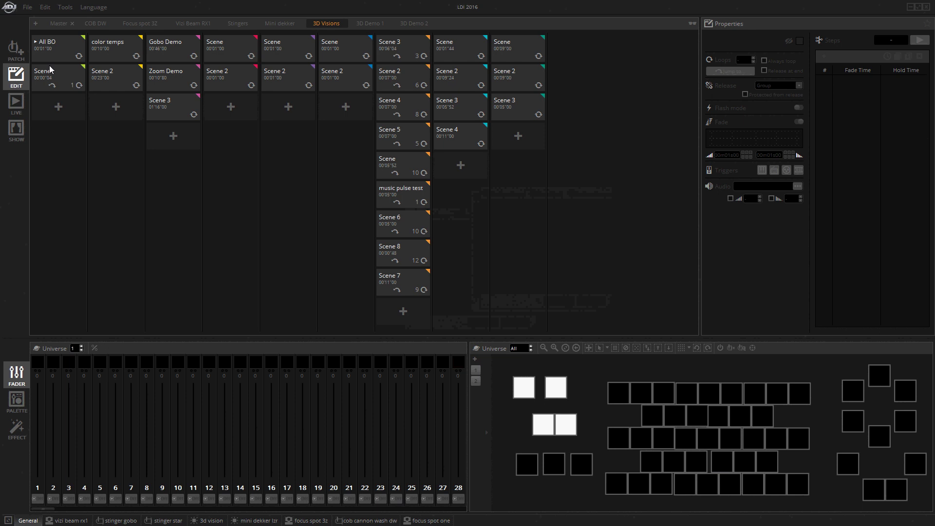
- View COB DW Scene 2, then load 3D Visions Scene 2 to preview its multicolour output
{"action": "left_click", "coordinate": [104, 83]}
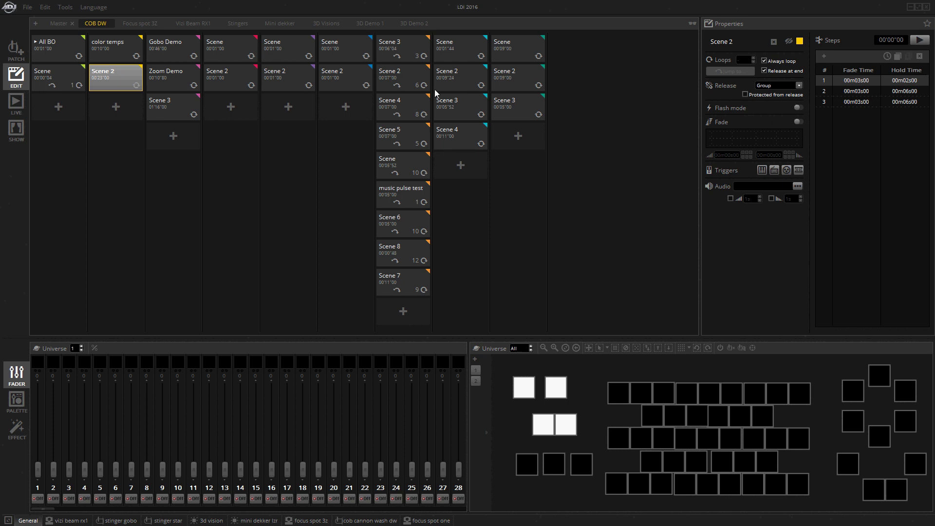
{"action": "left_click", "coordinate": [395, 77]}
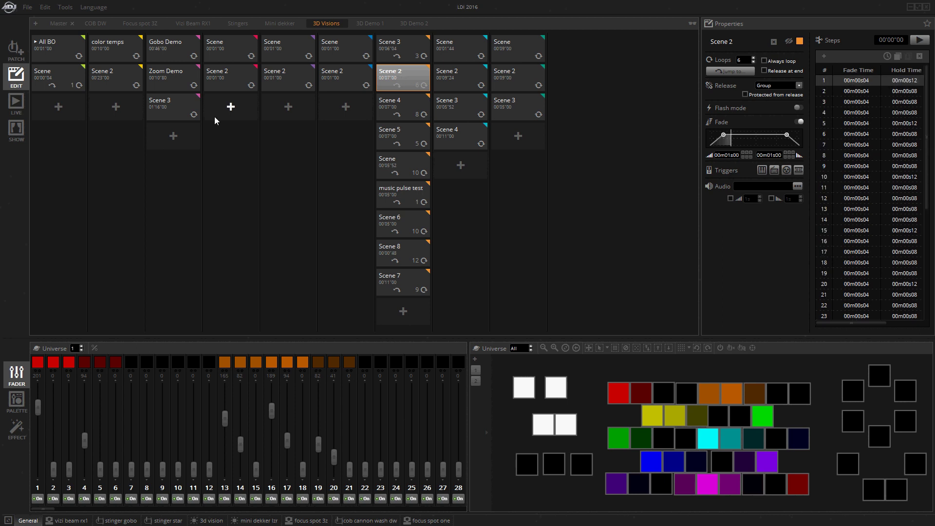
- In Live, play 3D Visions Scenes 3, 2, 4 and 5 in turn, then return to Edit
{"action": "left_click", "coordinate": [17, 111]}
{"action": "left_click", "coordinate": [406, 81]}
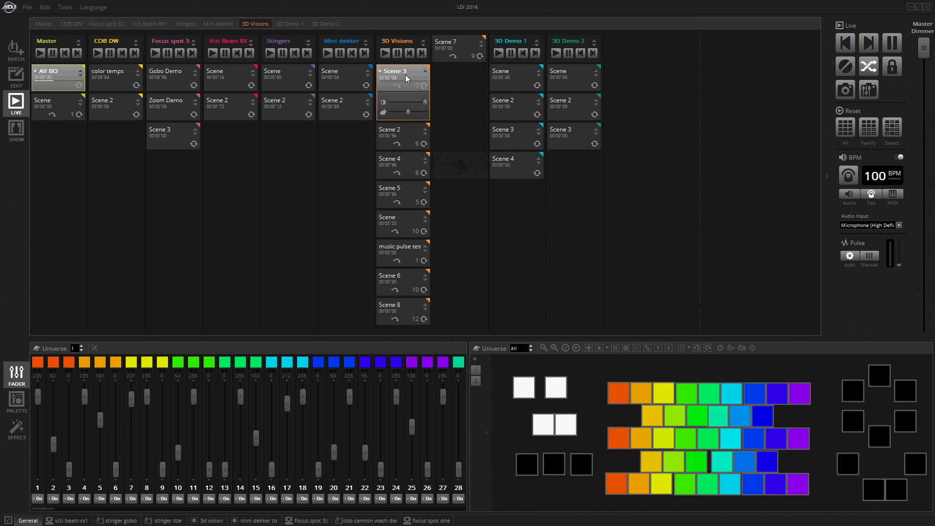
{"action": "left_click", "coordinate": [412, 142]}
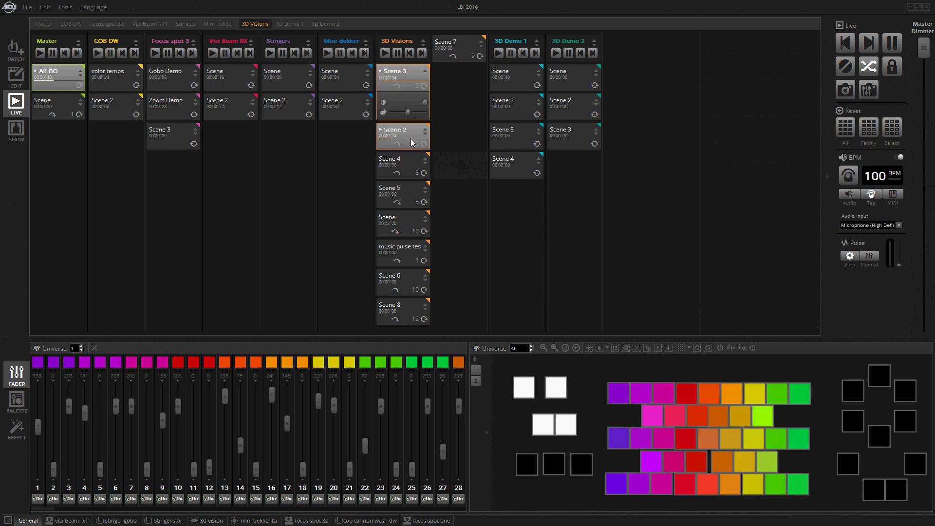
{"action": "left_click", "coordinate": [409, 165]}
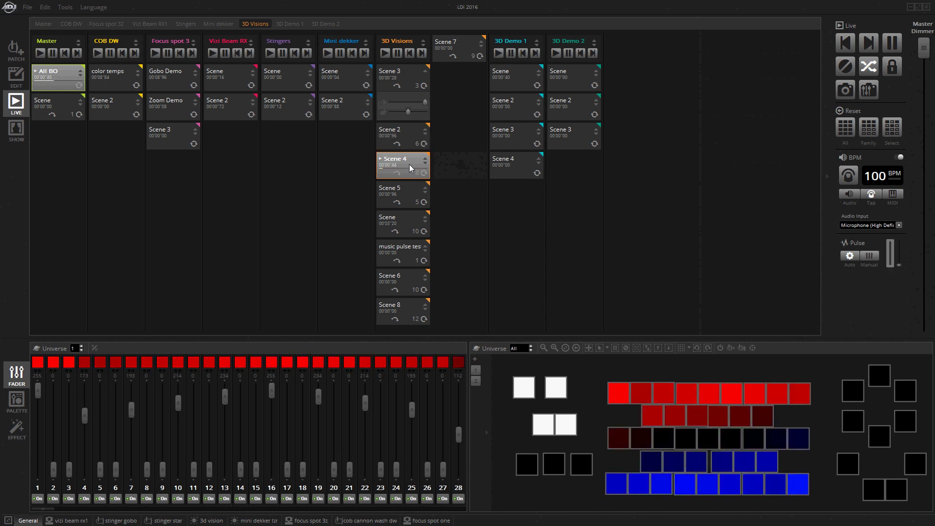
{"action": "left_click", "coordinate": [409, 195]}
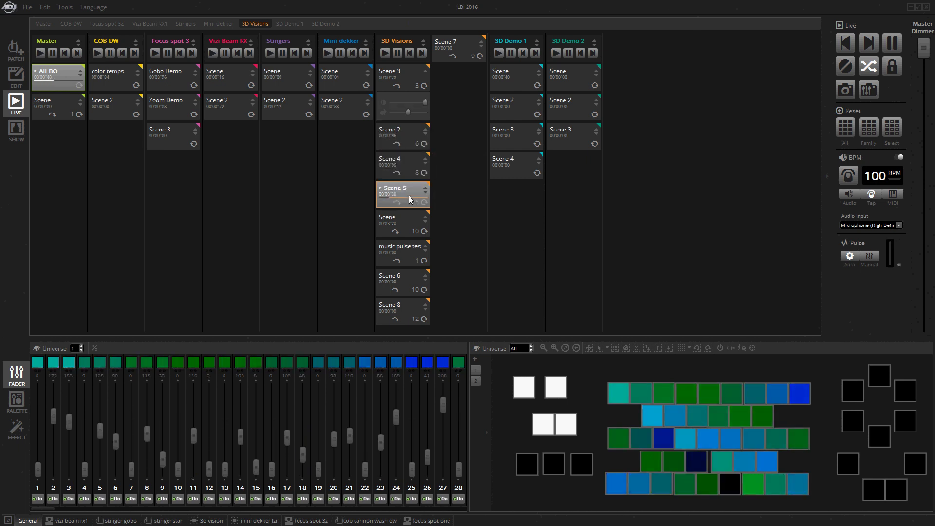
{"action": "left_click", "coordinate": [15, 76]}
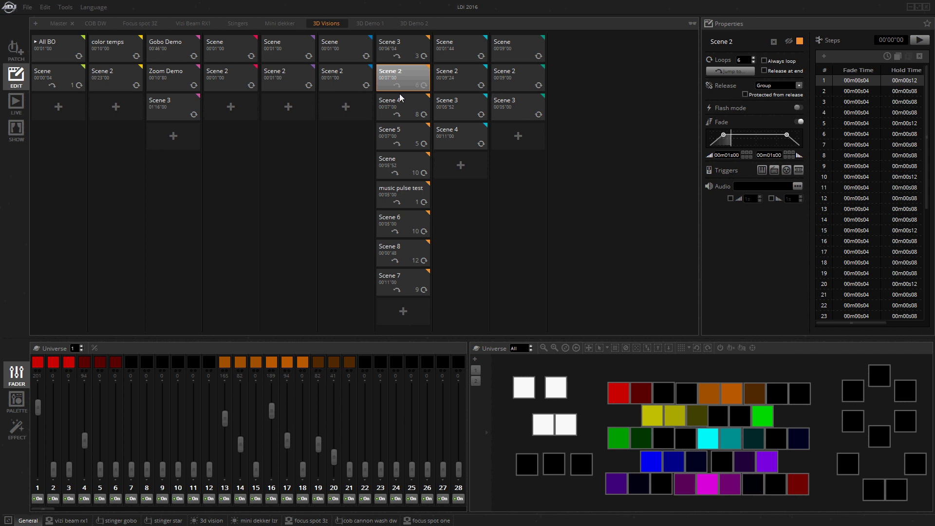
- Enable Fade on 3D Demo 2's Scene 3 and go back to live playback
{"action": "left_click", "coordinate": [531, 114]}
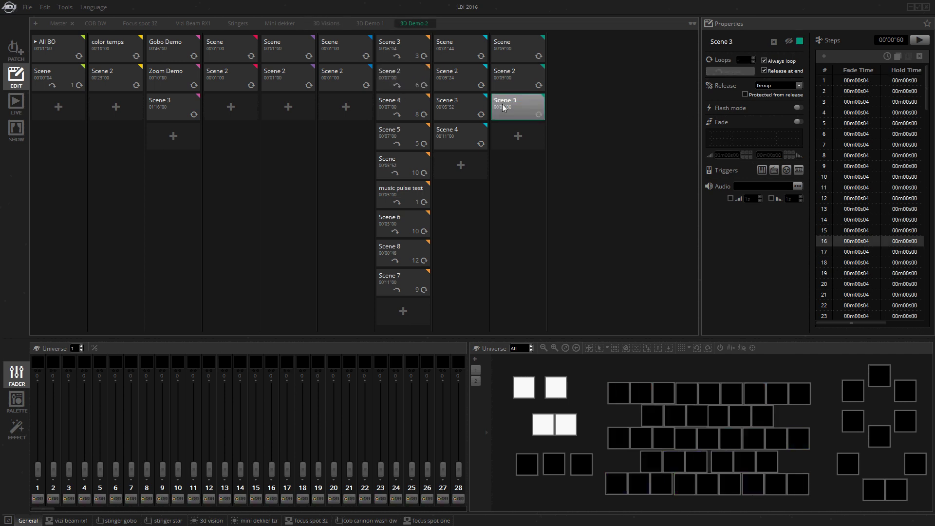
{"action": "left_click", "coordinate": [797, 122]}
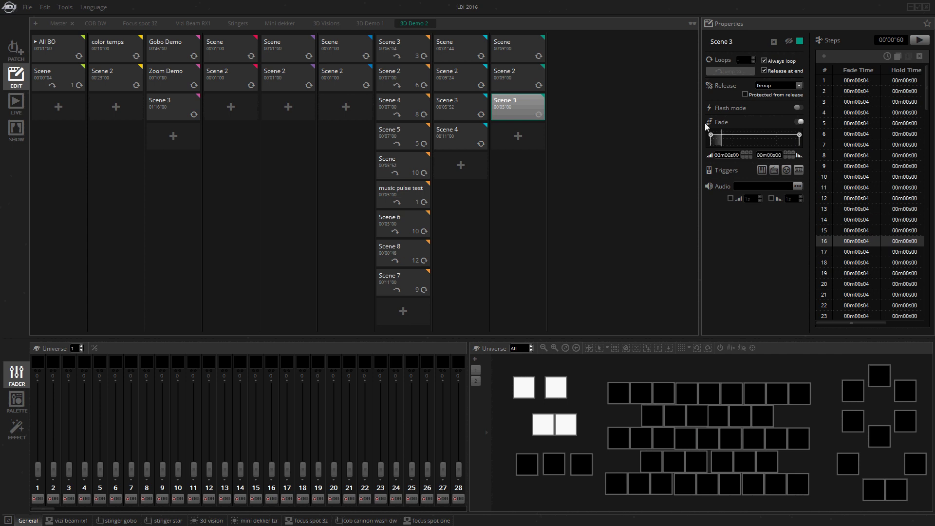
{"action": "left_click", "coordinate": [15, 103]}
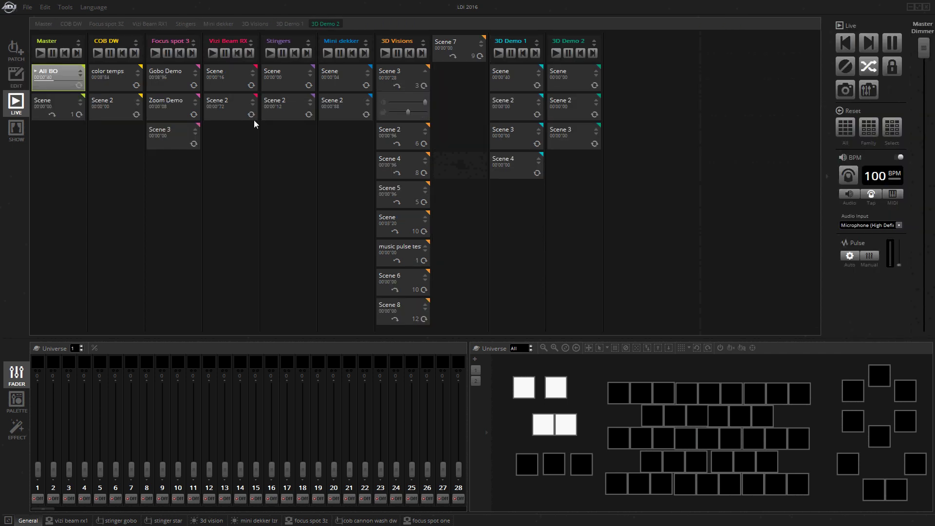
- Start Vizi Beam RX Scene 2, Zoom Demo, Mini dekker Scene 2 and the Master Scene cue
{"action": "left_click", "coordinate": [228, 100]}
{"action": "left_click", "coordinate": [186, 113]}
{"action": "left_click", "coordinate": [332, 109]}
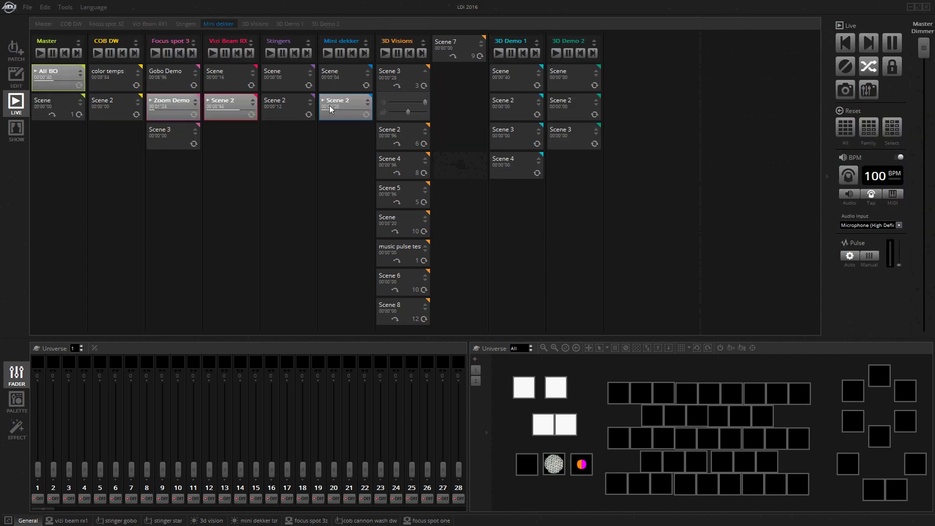
{"action": "left_click", "coordinate": [65, 53]}
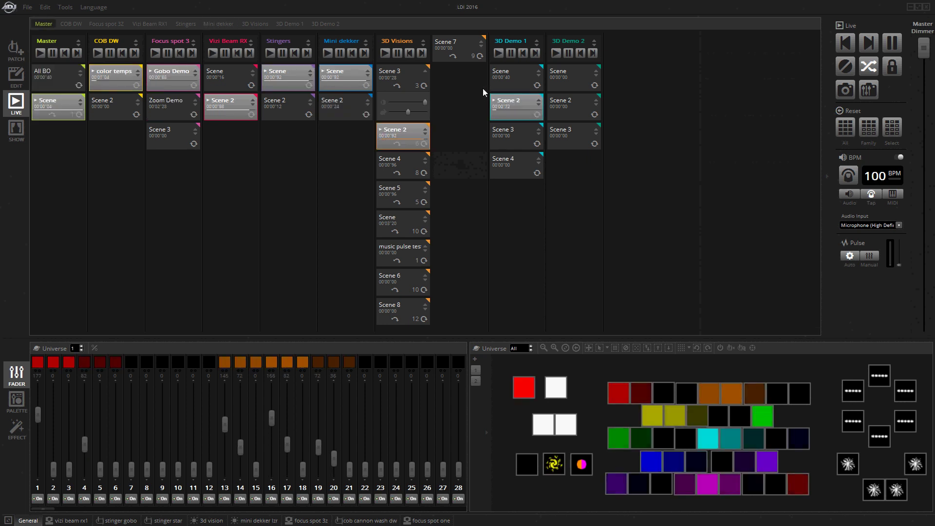
- Toggle 3D Demo 2 Scene 3 on and off to test its triggering, then return to Edit
{"action": "left_click", "coordinate": [567, 140]}
{"action": "left_click", "coordinate": [567, 140]}
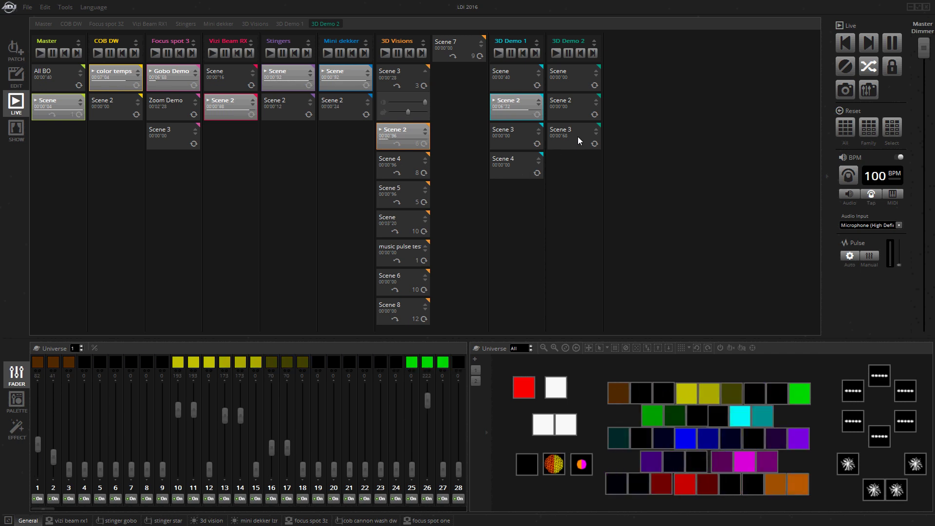
{"action": "left_click", "coordinate": [578, 136]}
{"action": "left_click", "coordinate": [578, 136]}
{"action": "left_click", "coordinate": [17, 77]}
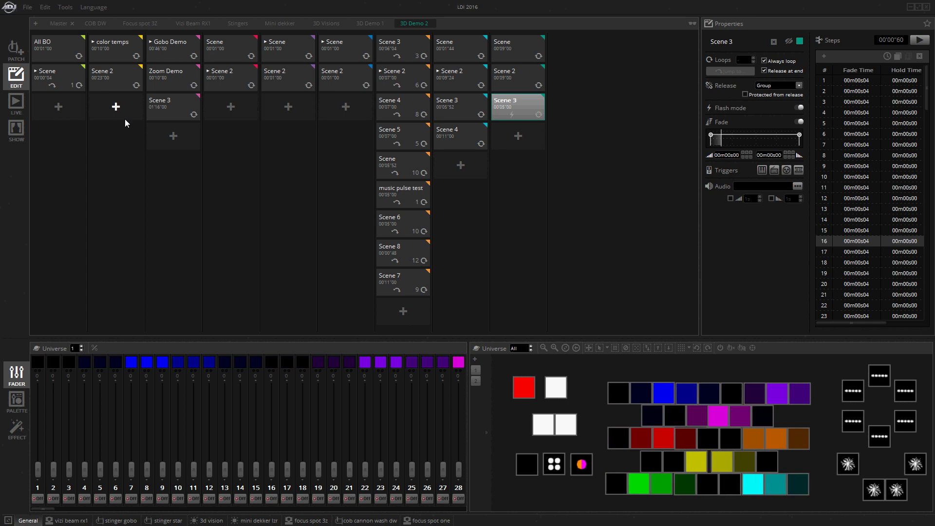
- Flash 3D Demo 2 Scene 3 repeatedly in Live, then clear the scene selection in Edit
{"action": "left_click", "coordinate": [12, 108]}
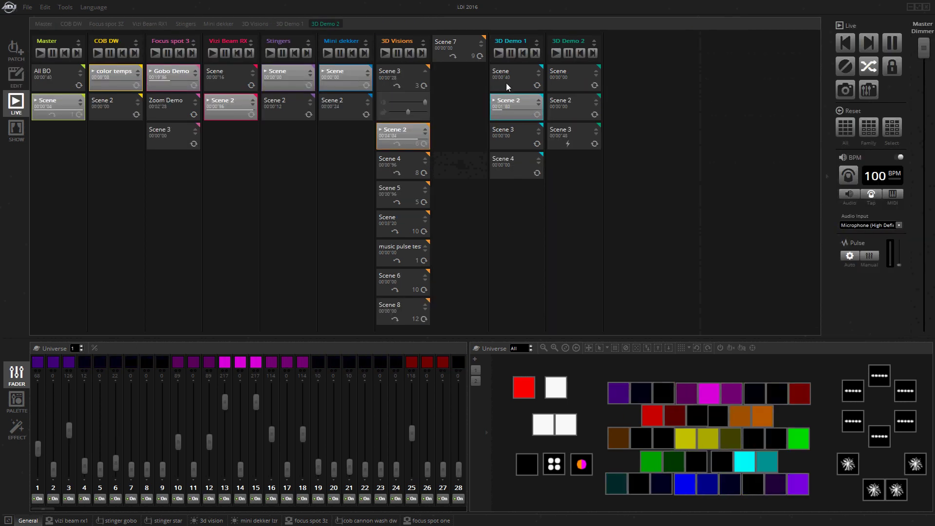
{"action": "left_click", "coordinate": [581, 137]}
{"action": "left_click", "coordinate": [581, 137]}
{"action": "left_click", "coordinate": [580, 138]}
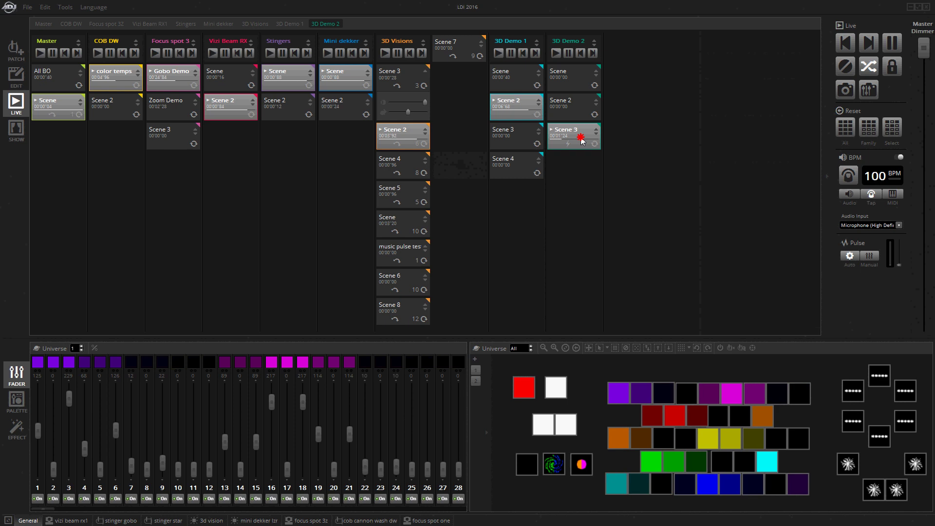
{"action": "left_click", "coordinate": [581, 139]}
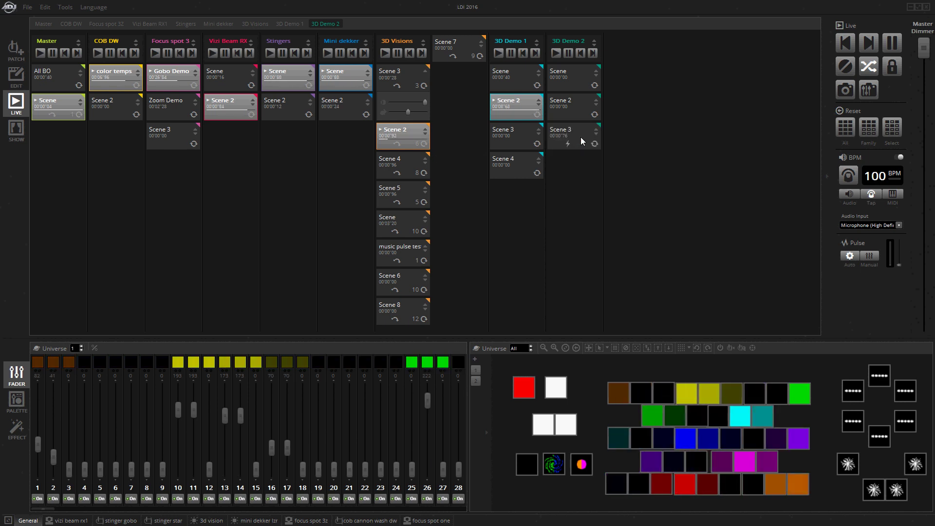
{"action": "left_click", "coordinate": [581, 137]}
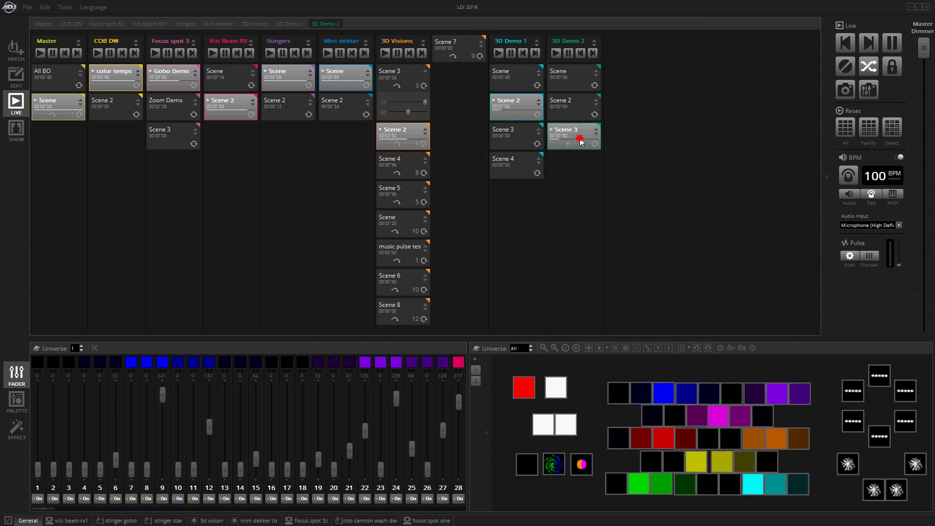
{"action": "left_click", "coordinate": [581, 138]}
{"action": "left_click", "coordinate": [581, 138]}
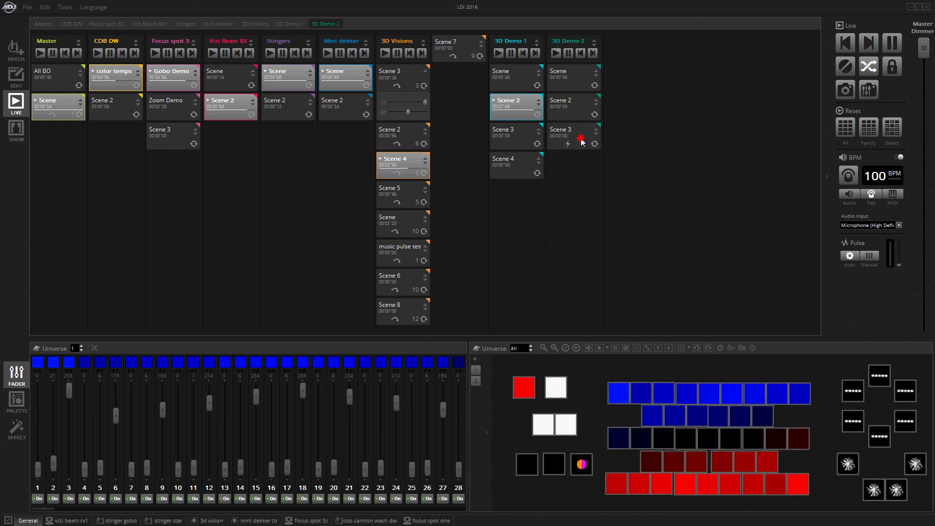
{"action": "left_click", "coordinate": [17, 75]}
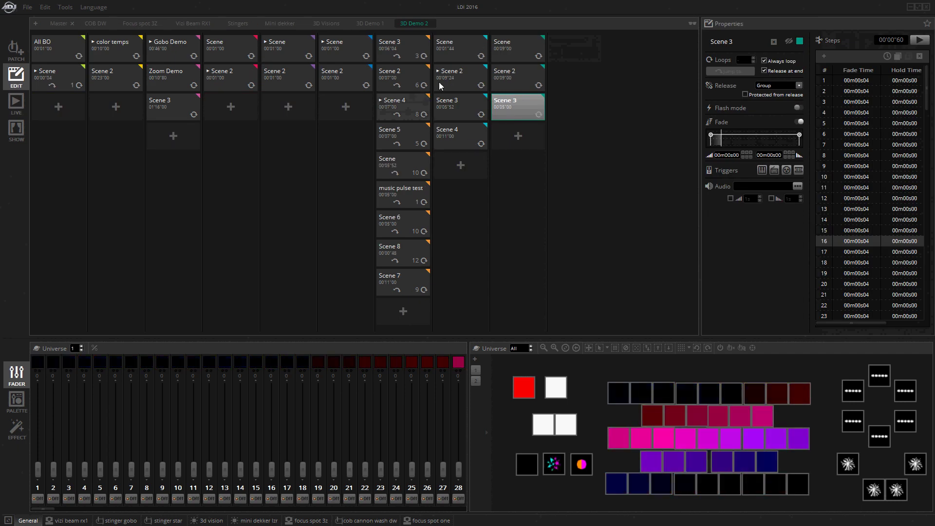
{"action": "left_click", "coordinate": [538, 111]}
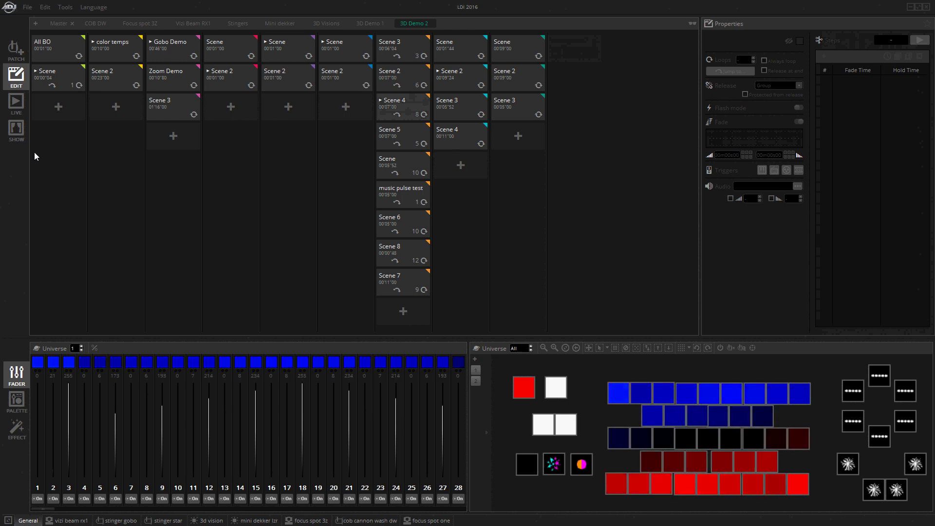
- Black out with All BO, stop 3D Visions, start its Scene 3, and step forward to Scene 5
{"action": "left_click", "coordinate": [15, 103]}
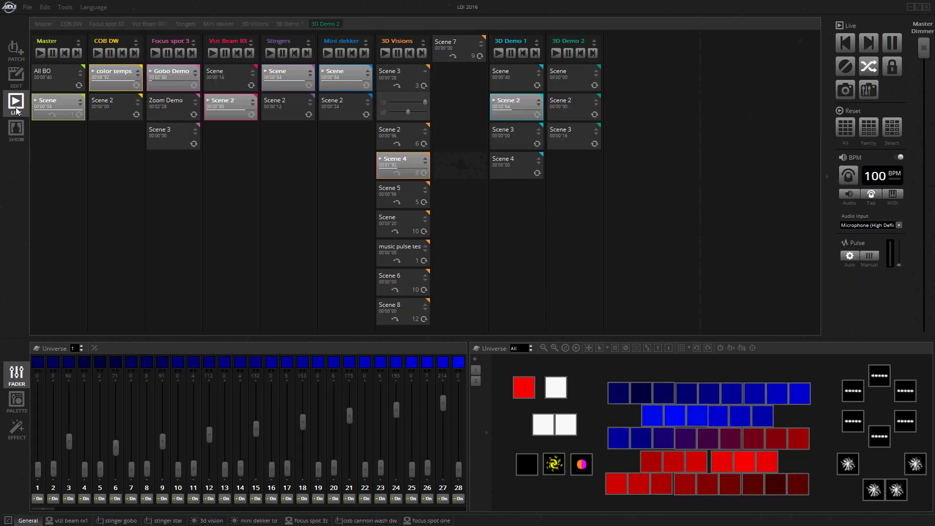
{"action": "left_click", "coordinate": [63, 69]}
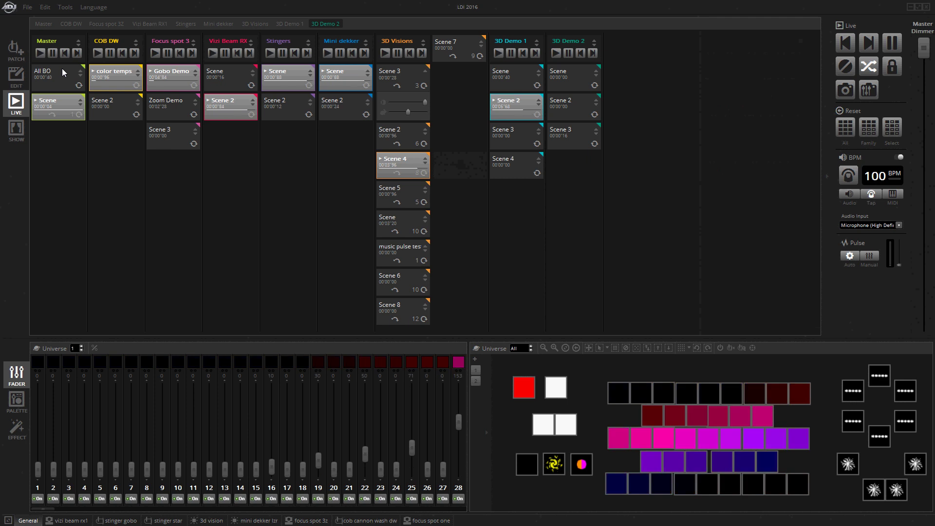
{"action": "left_click", "coordinate": [397, 52]}
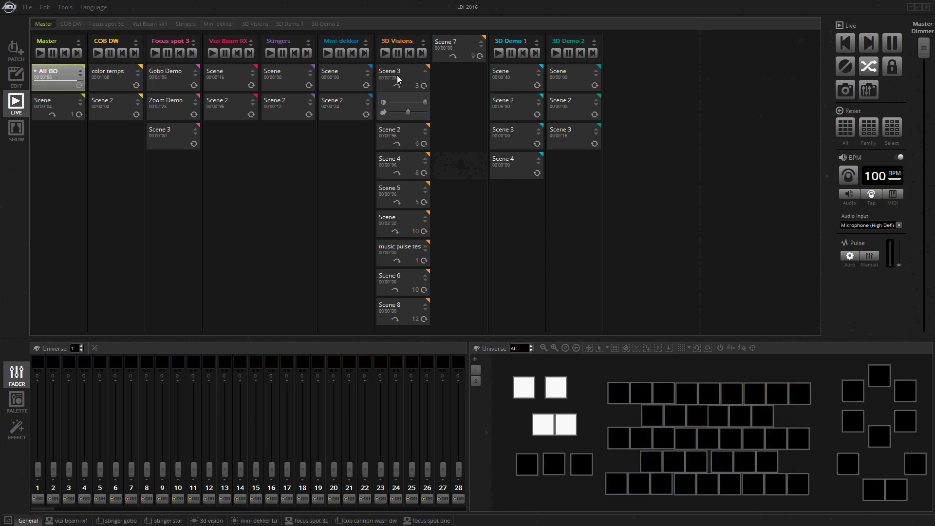
{"action": "left_click", "coordinate": [397, 75]}
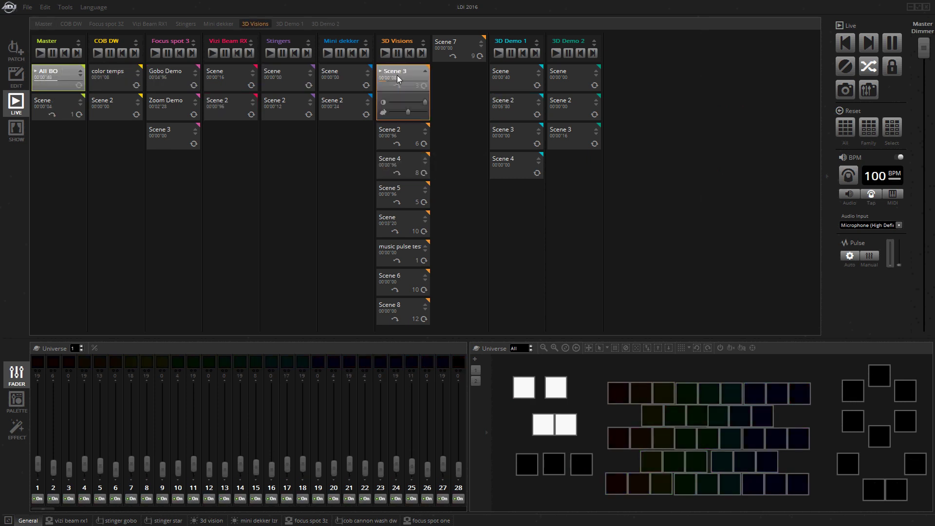
{"action": "left_click", "coordinate": [423, 53]}
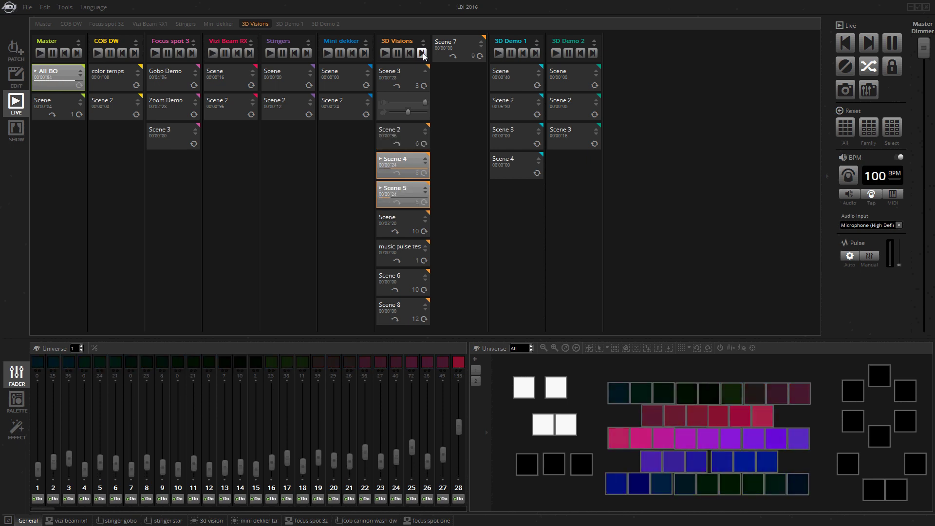
{"action": "left_click", "coordinate": [422, 52]}
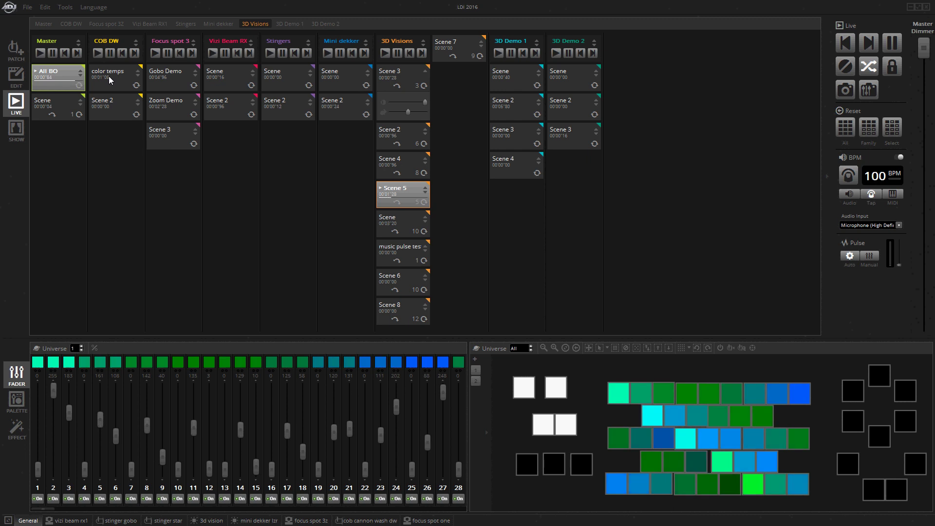
- Start Master's Scene cue and advance every group to its next cue five times
{"action": "left_click", "coordinate": [64, 105]}
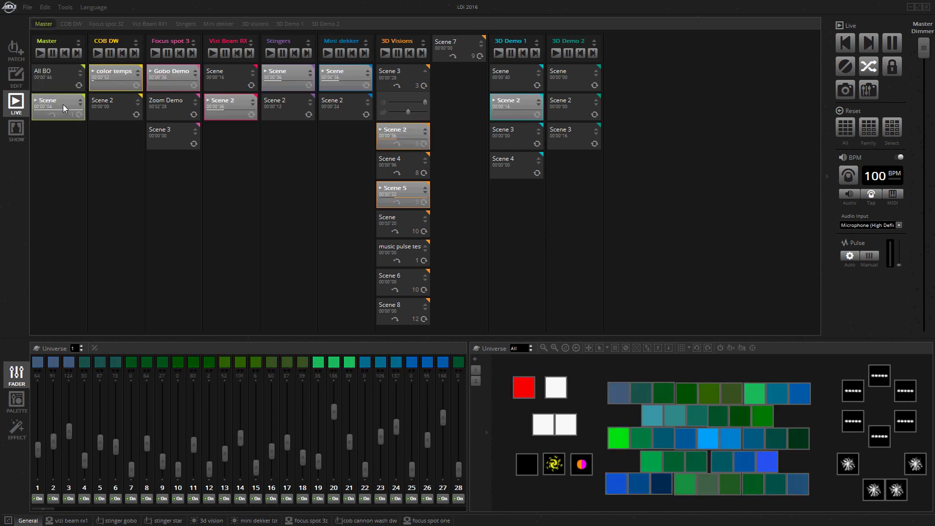
{"action": "left_click", "coordinate": [866, 45]}
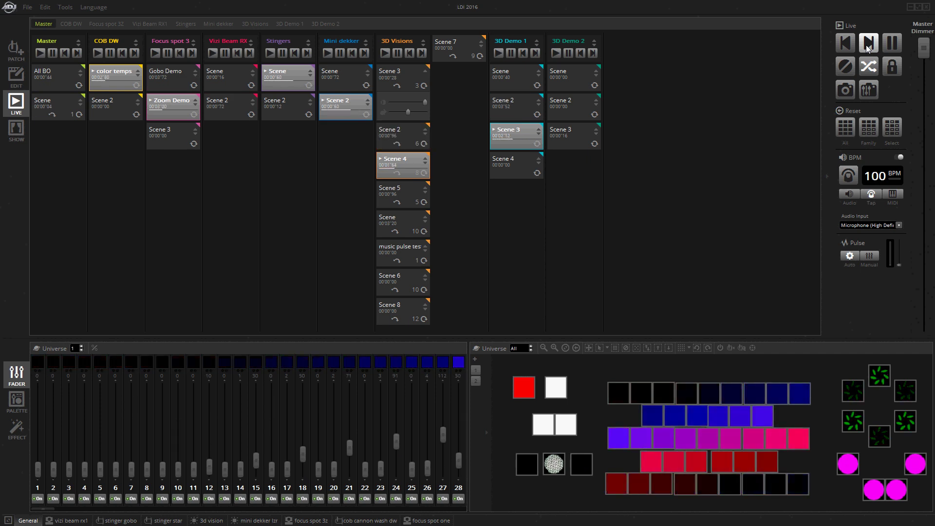
{"action": "left_click", "coordinate": [866, 45]}
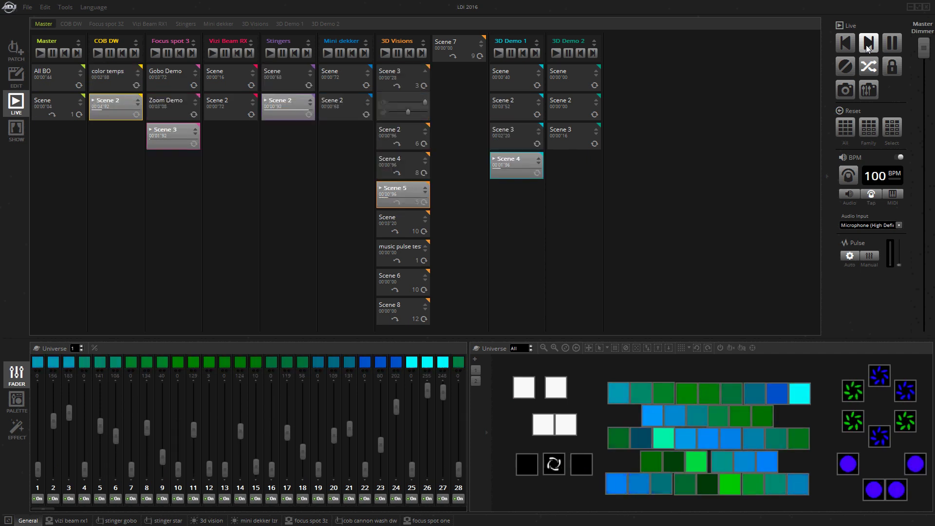
{"action": "left_click", "coordinate": [867, 46]}
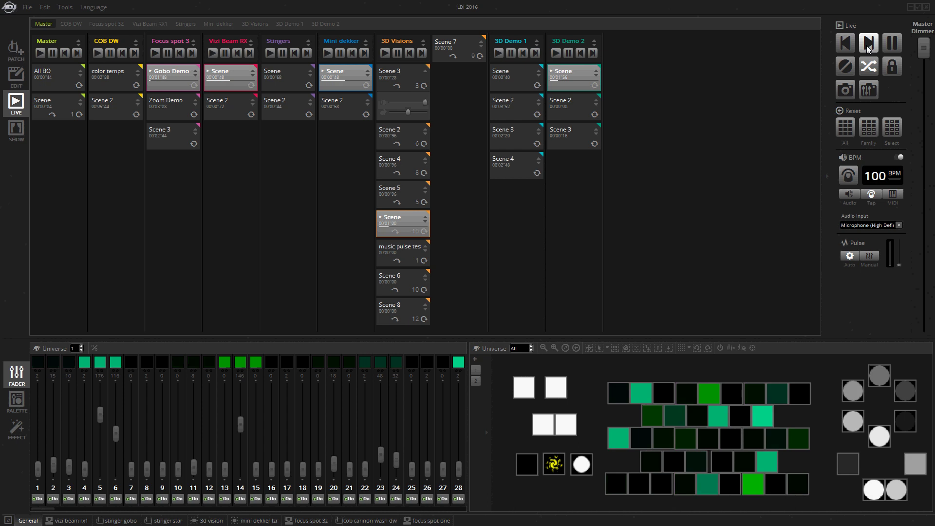
{"action": "left_click", "coordinate": [868, 45]}
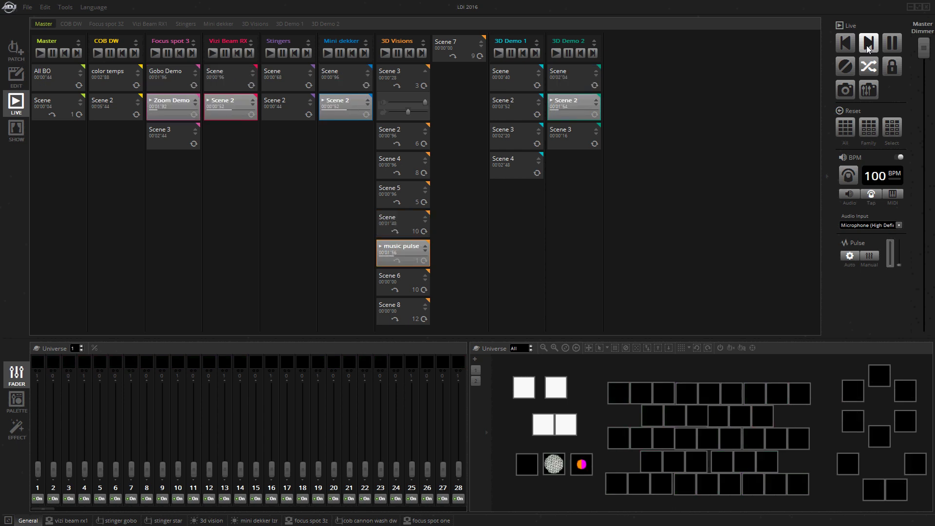
{"action": "left_click", "coordinate": [868, 48]}
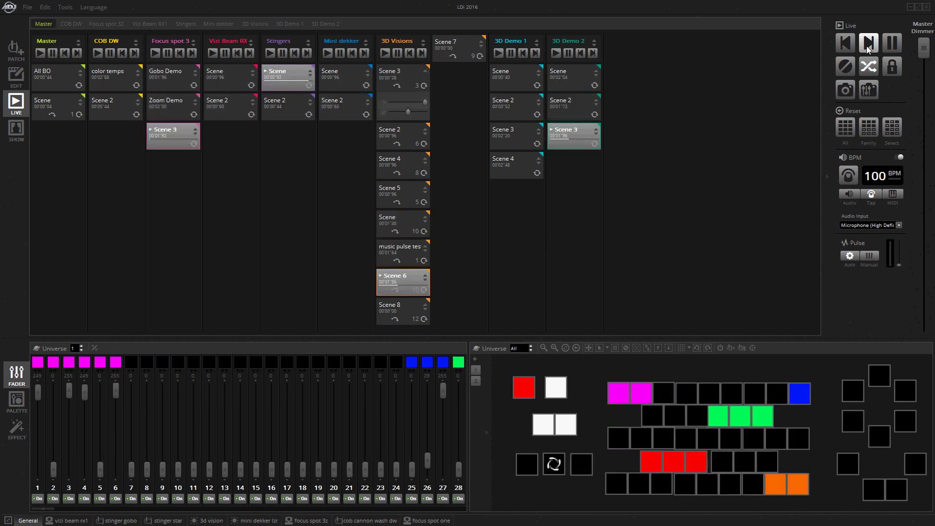
- Keep stepping all groups through the All BO blackouts and further cues, then start 3D Visions Scene 8
{"action": "left_click", "coordinate": [869, 47]}
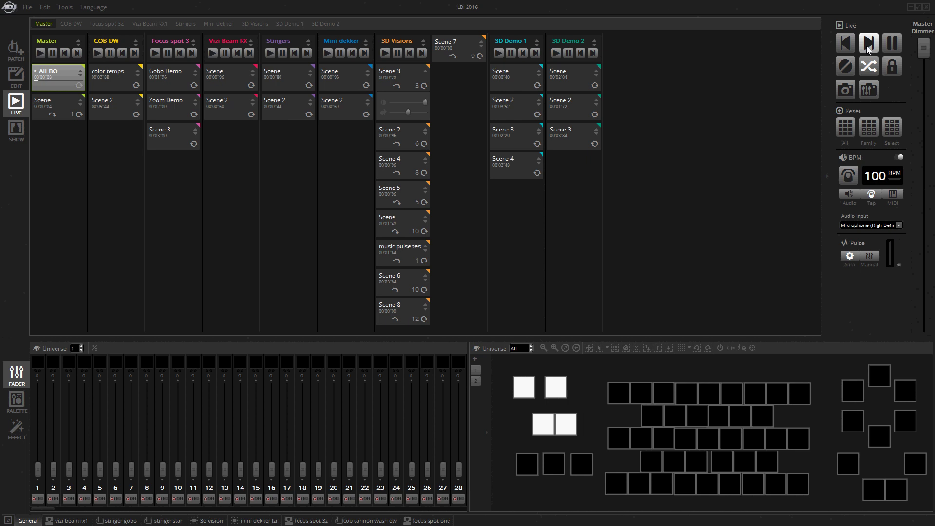
{"action": "left_click", "coordinate": [869, 47]}
{"action": "left_click", "coordinate": [868, 47]}
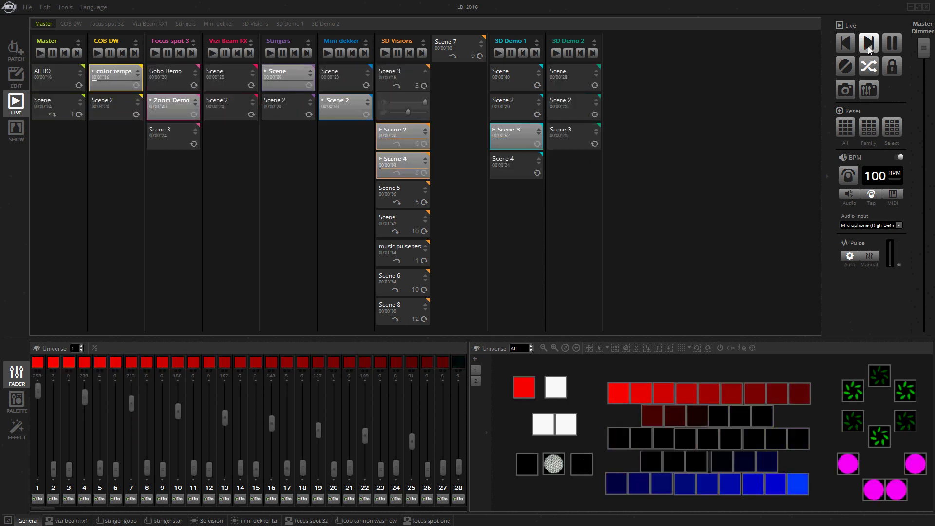
{"action": "left_click", "coordinate": [868, 47]}
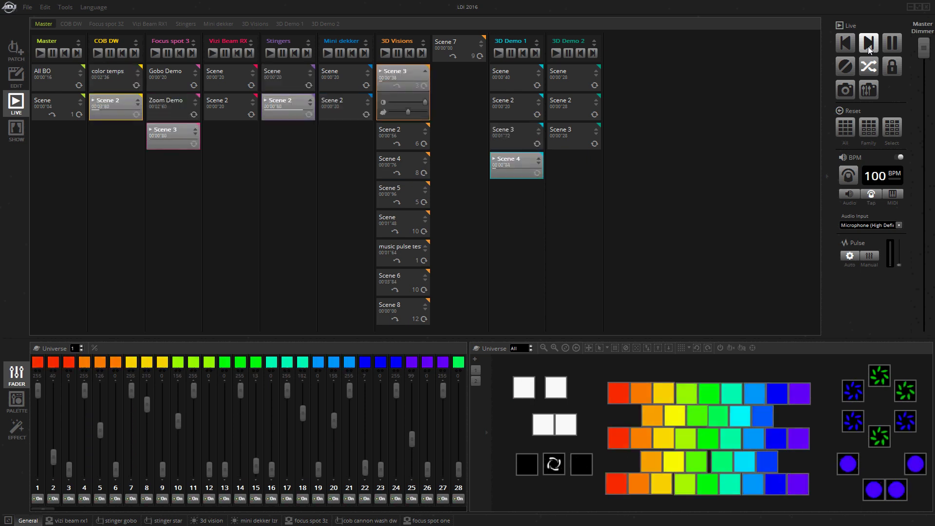
{"action": "left_click", "coordinate": [868, 47]}
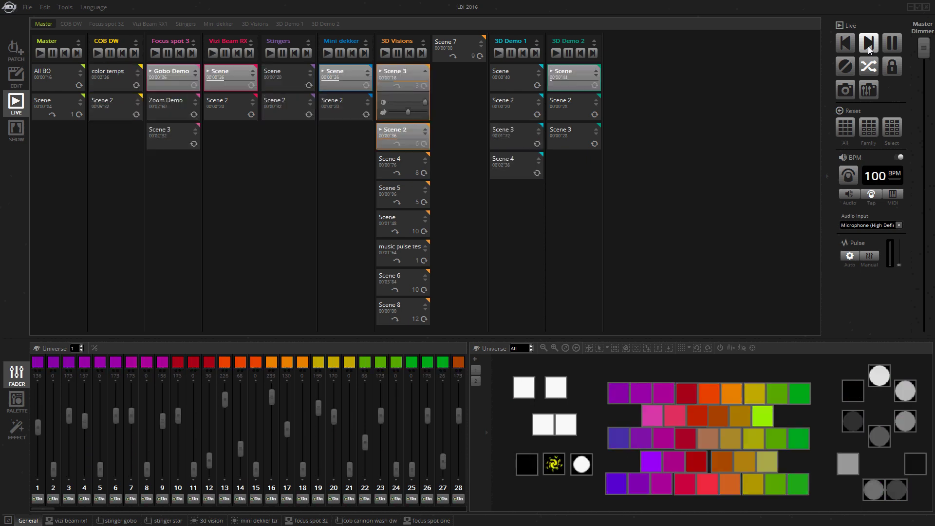
{"action": "left_click", "coordinate": [868, 47]}
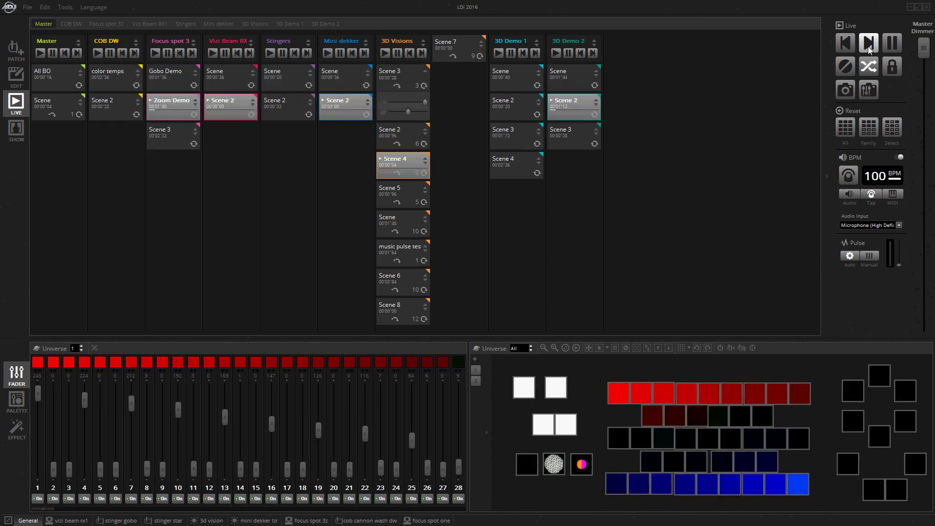
{"action": "left_click", "coordinate": [868, 47]}
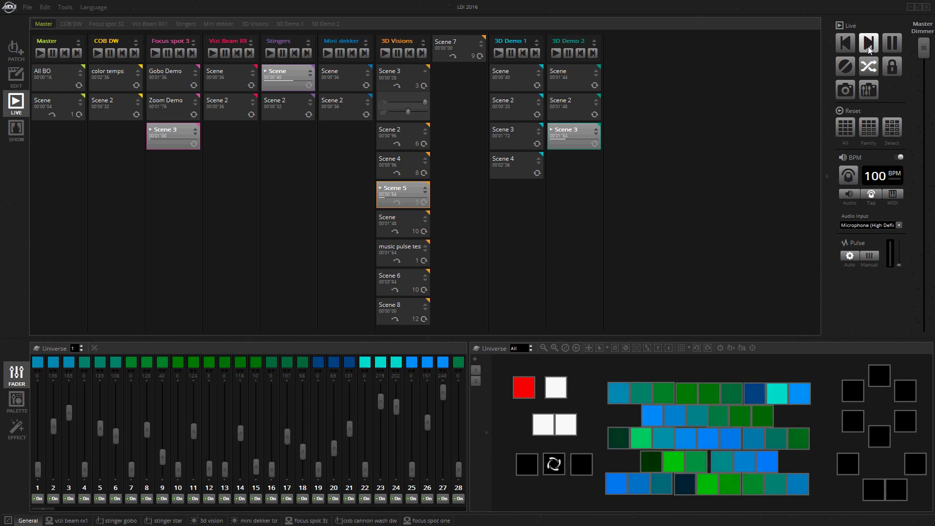
{"action": "left_click", "coordinate": [868, 47]}
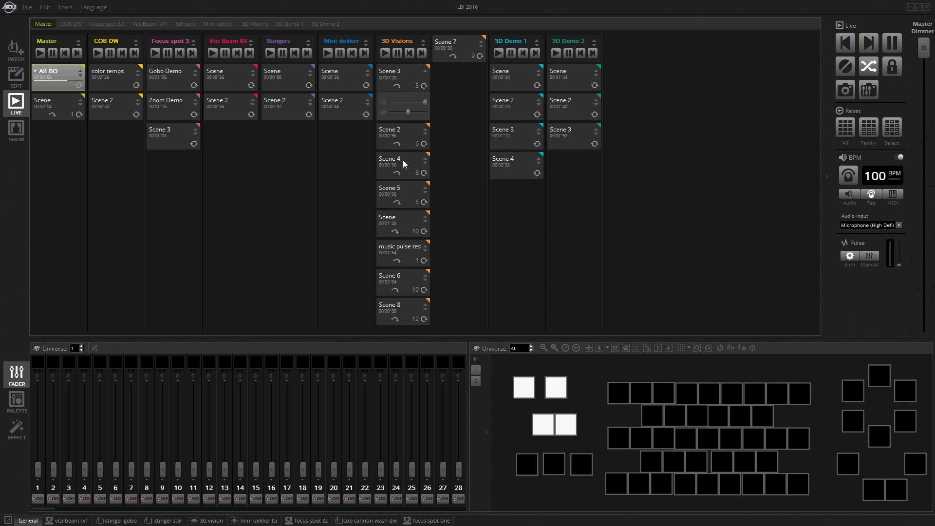
{"action": "left_click", "coordinate": [412, 308]}
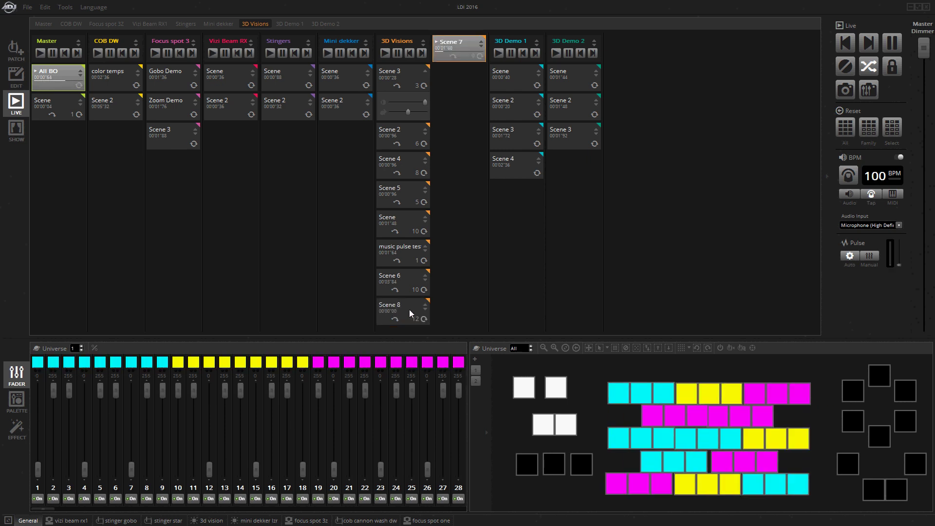
- Set 3D Visions Scene 8 to Step on BPM and tap the tempo to 72 BPM
{"action": "left_click", "coordinate": [409, 308]}
{"action": "right_click", "coordinate": [409, 308]}
{"action": "mouse_move", "coordinate": [453, 332]}
{"action": "mouse_move", "coordinate": [484, 346]}
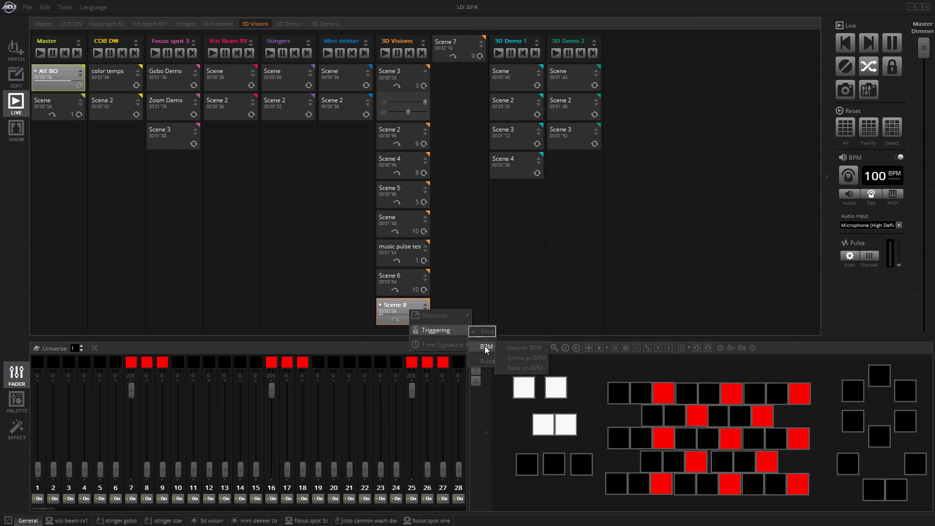
{"action": "left_click", "coordinate": [513, 348]}
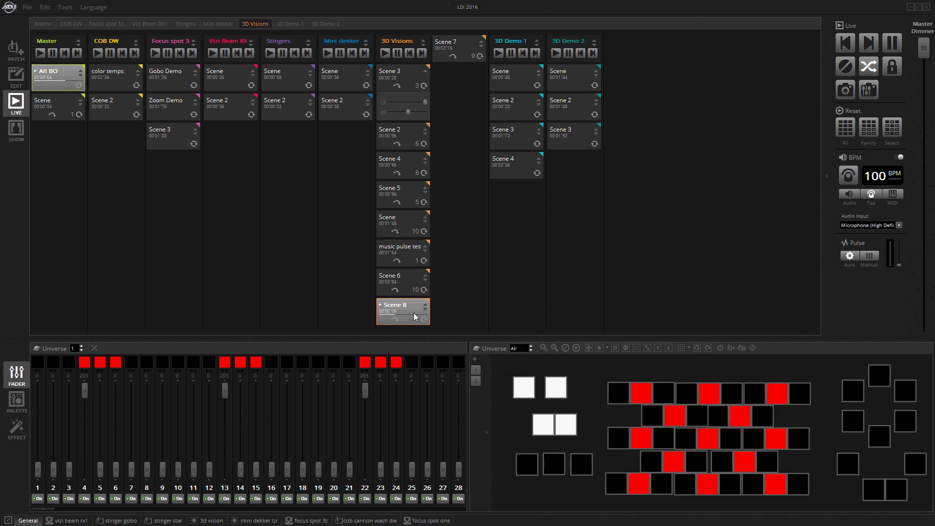
{"action": "left_click", "coordinate": [850, 177]}
{"action": "left_click", "coordinate": [850, 176]}
- Enable keyboard triggering for tap tempo with the Space key as its trigger
{"action": "right_click", "coordinate": [847, 177]}
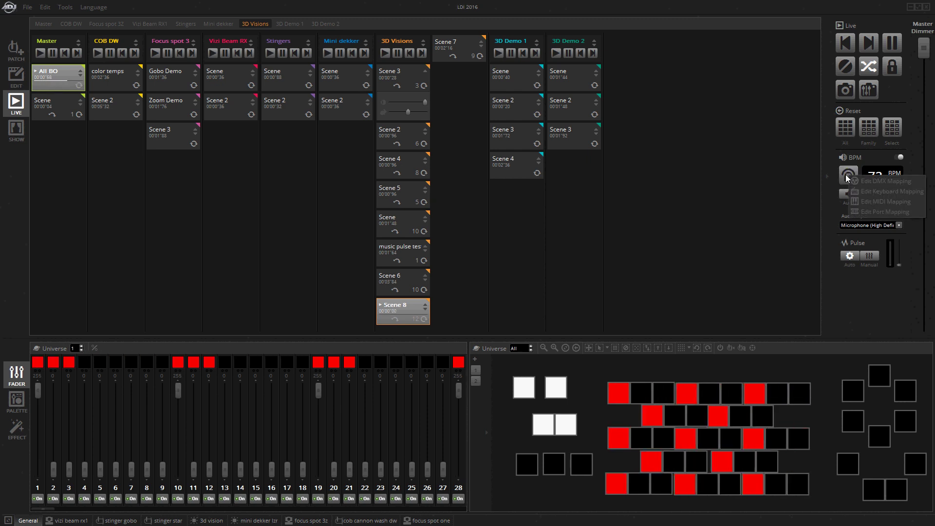
{"action": "left_click", "coordinate": [871, 190]}
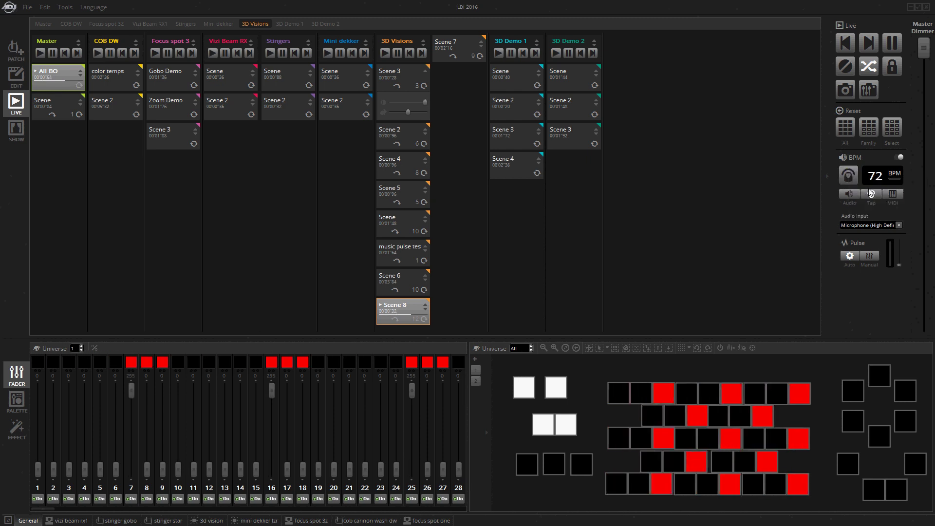
{"action": "left_click", "coordinate": [438, 246]}
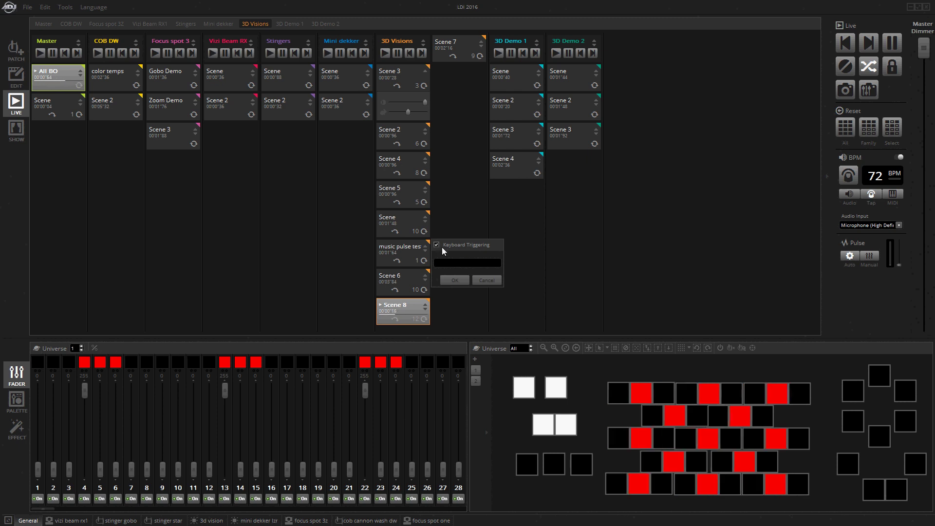
{"action": "left_click", "coordinate": [445, 261]}
{"action": "key", "text": "space"}
{"action": "left_click", "coordinate": [454, 280]}
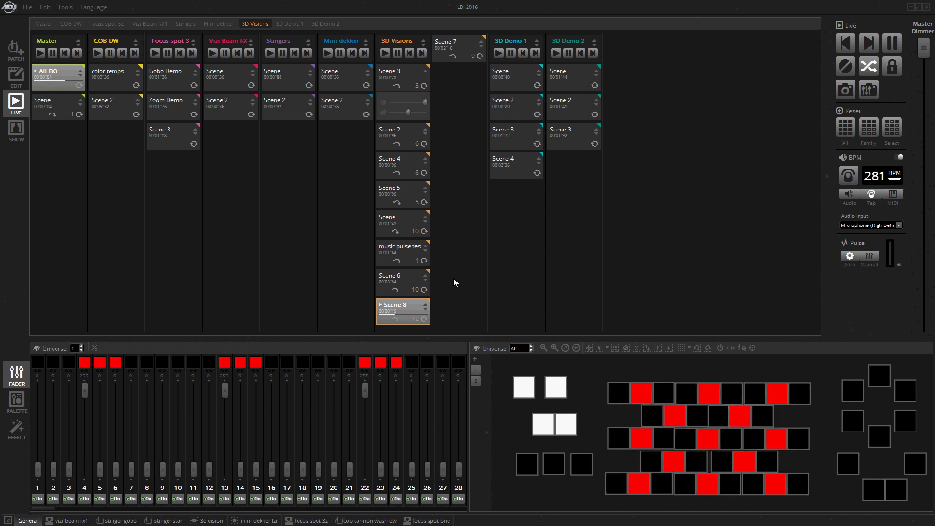
- Switch Scene 8 to Scene on BPM triggering and play it
{"action": "right_click", "coordinate": [390, 311]}
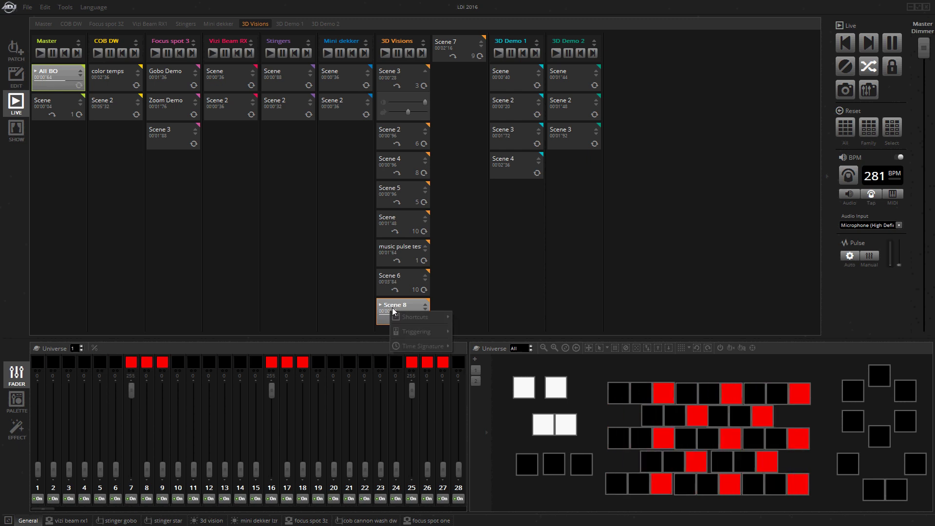
{"action": "mouse_move", "coordinate": [417, 332]}
{"action": "mouse_move", "coordinate": [463, 347]}
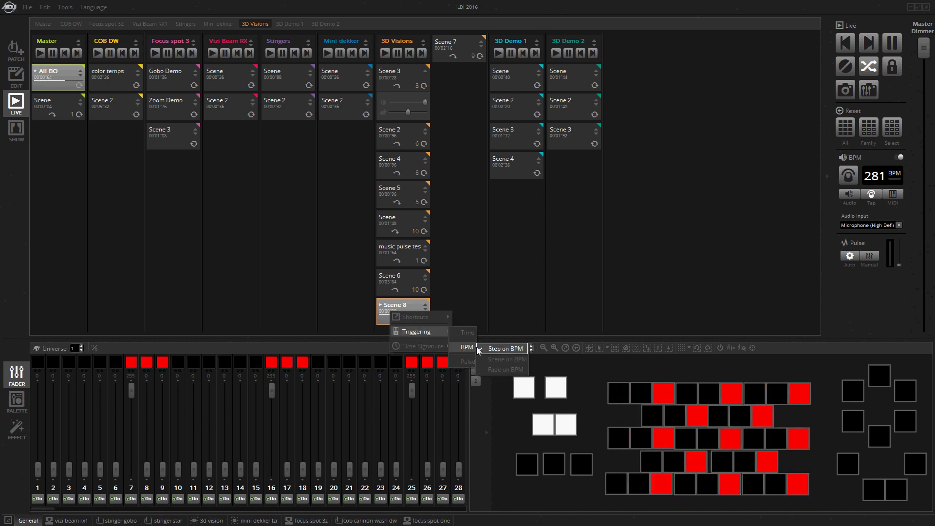
{"action": "left_click", "coordinate": [492, 367]}
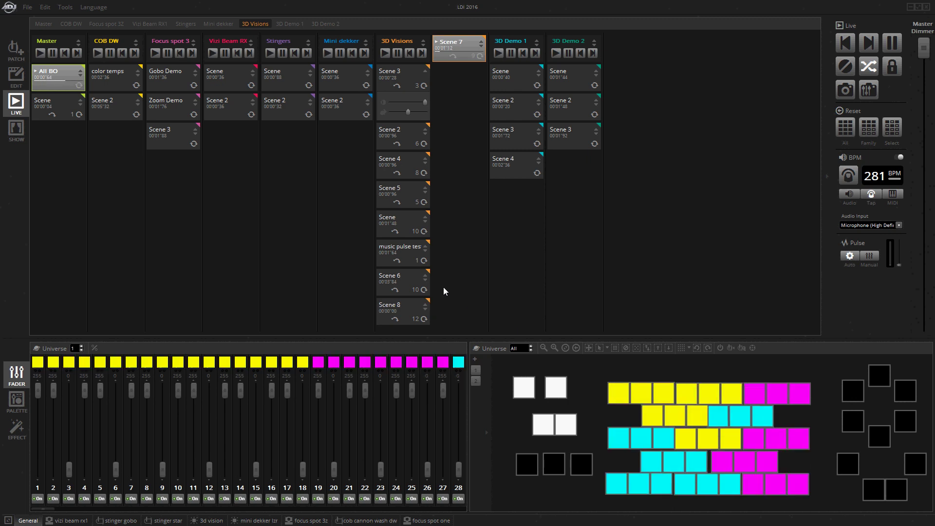
{"action": "left_click", "coordinate": [402, 314]}
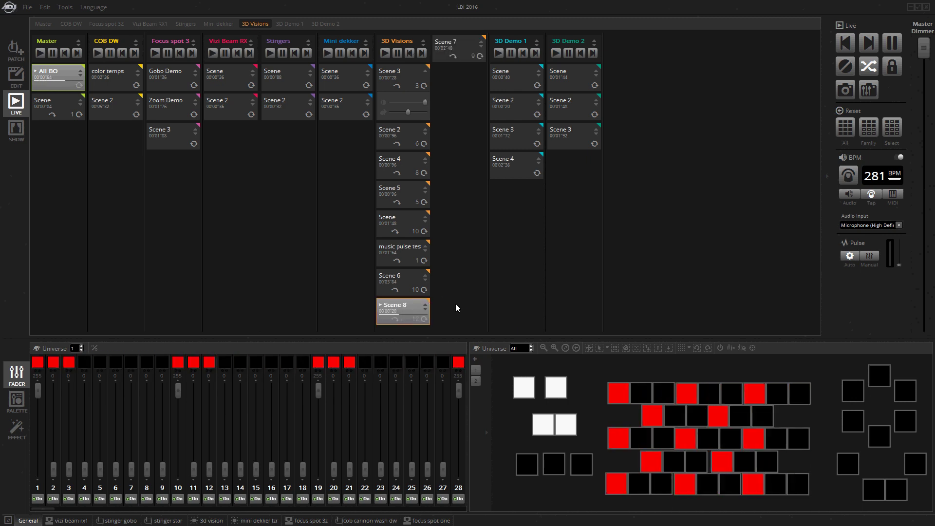
- Return Scene 8 to time-based triggering
{"action": "right_click", "coordinate": [411, 310]}
{"action": "mouse_move", "coordinate": [433, 330]}
{"action": "left_click", "coordinate": [489, 329]}
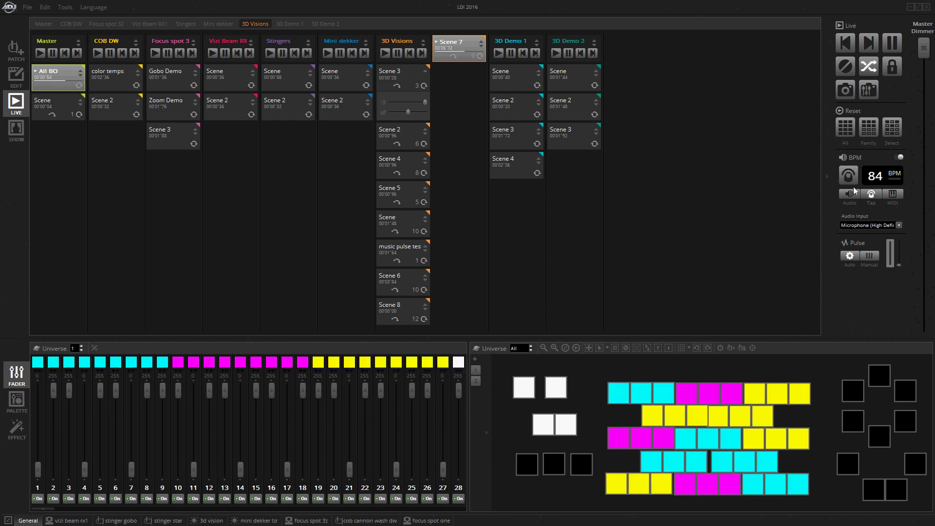
- Turn off BPM sync and switch 3D Visions from Scene 7 to Scene 3
{"action": "left_click", "coordinate": [901, 157]}
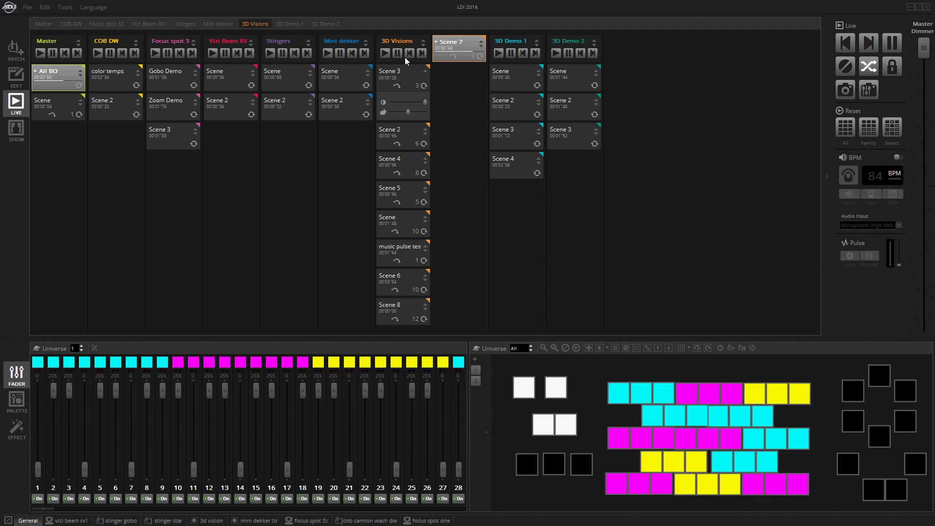
{"action": "left_click", "coordinate": [469, 46]}
{"action": "left_click", "coordinate": [402, 77]}
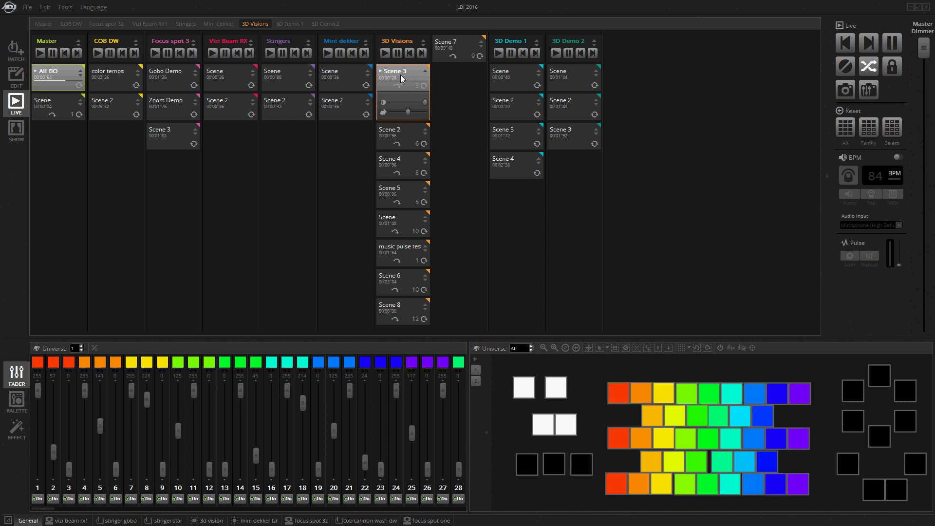
- Show fader panels for Scenes 2 and 4 and the first Mini dekker and 3D Demo 1 scenes
{"action": "left_click", "coordinate": [426, 133]}
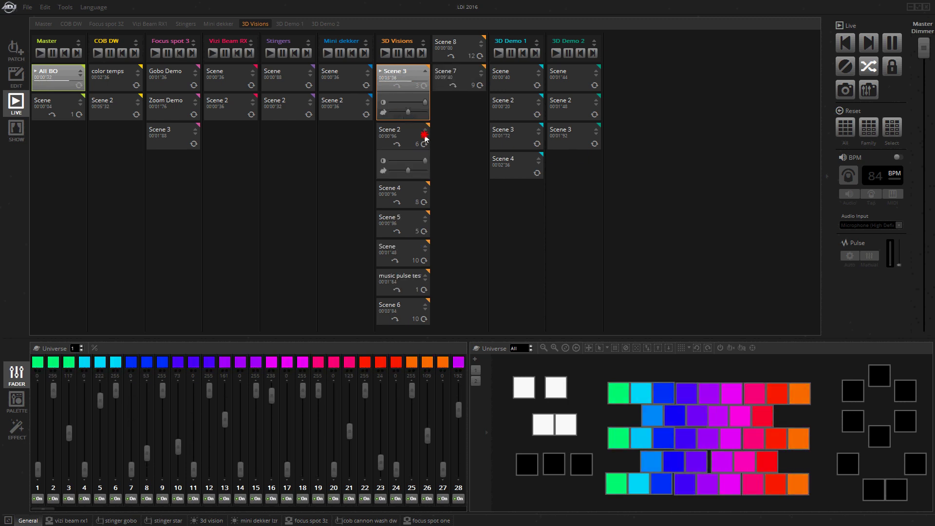
{"action": "left_click", "coordinate": [425, 193]}
{"action": "left_click", "coordinate": [366, 74]}
{"action": "left_click", "coordinate": [540, 75]}
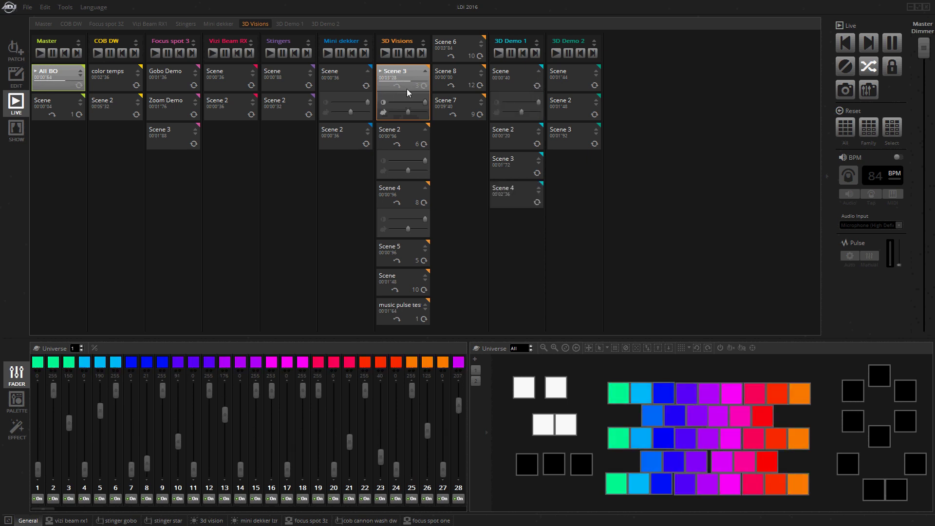
- Fade Scene 3's intensity to zero, restart Scene 2, and pull its intensity near zero
{"action": "left_click_drag", "start_coordinate": [395, 107], "coordinate": [378, 106]}
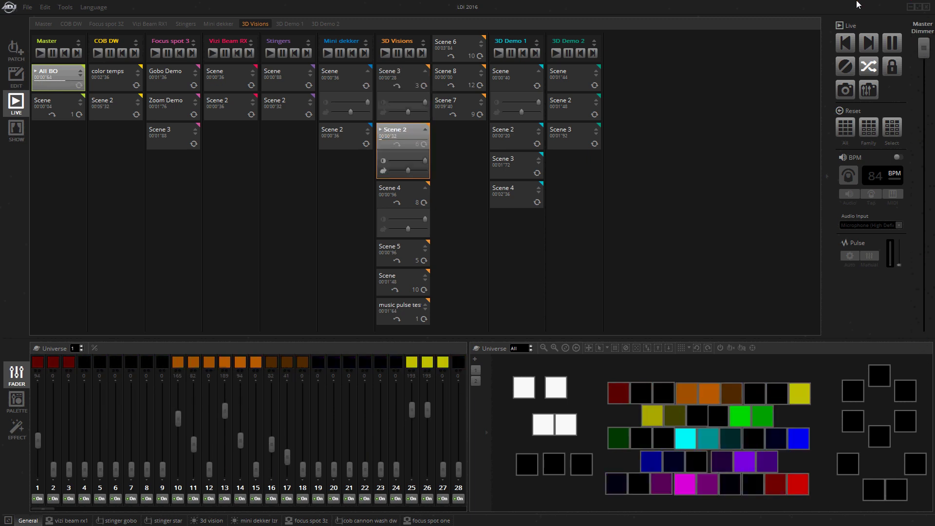
{"action": "left_click", "coordinate": [401, 140]}
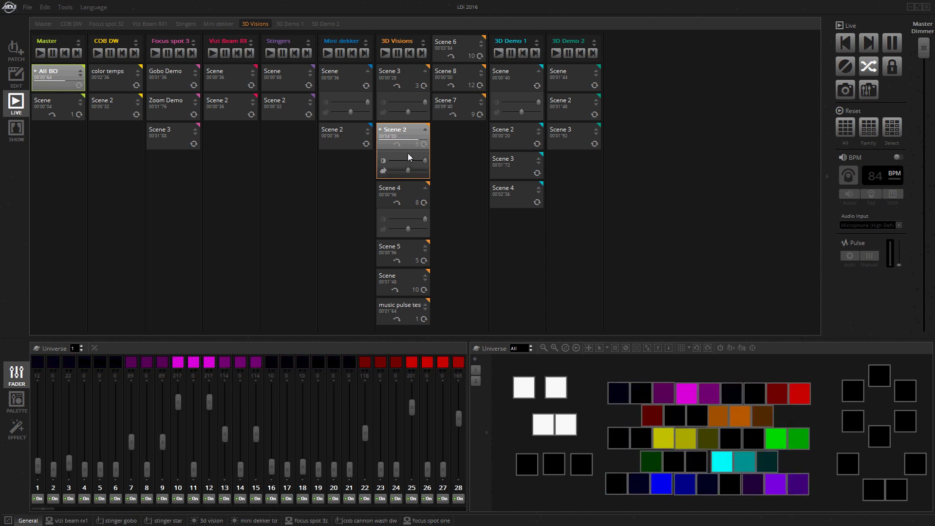
{"action": "left_click_drag", "start_coordinate": [428, 156], "coordinate": [382, 167]}
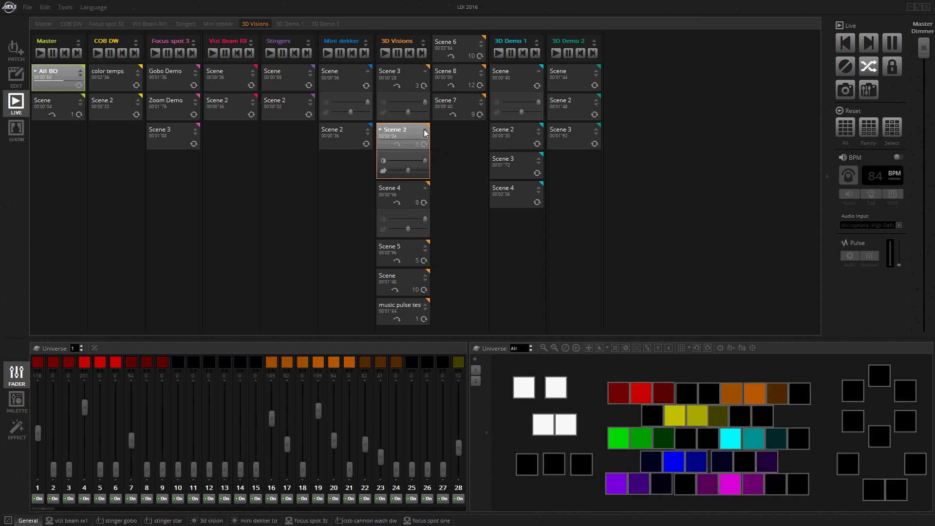
- Hide Scene 2's fader panel, then collapse and re-expand the 3D Visions column to show scene faders
{"action": "left_click", "coordinate": [426, 129]}
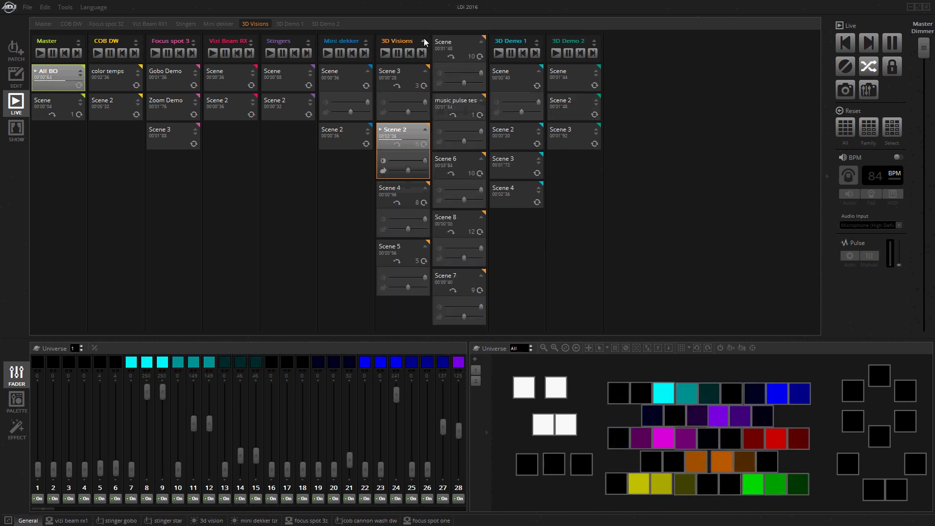
{"action": "left_click", "coordinate": [424, 39]}
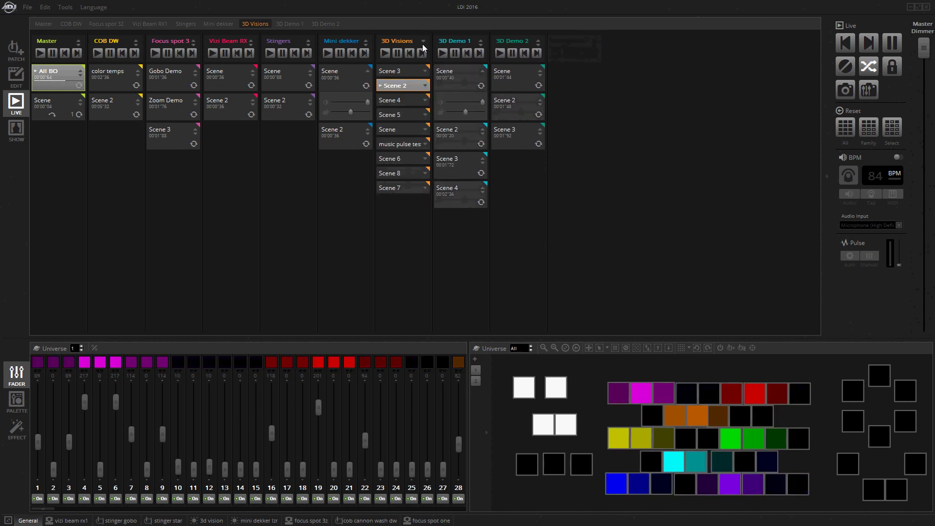
{"action": "left_click", "coordinate": [424, 43]}
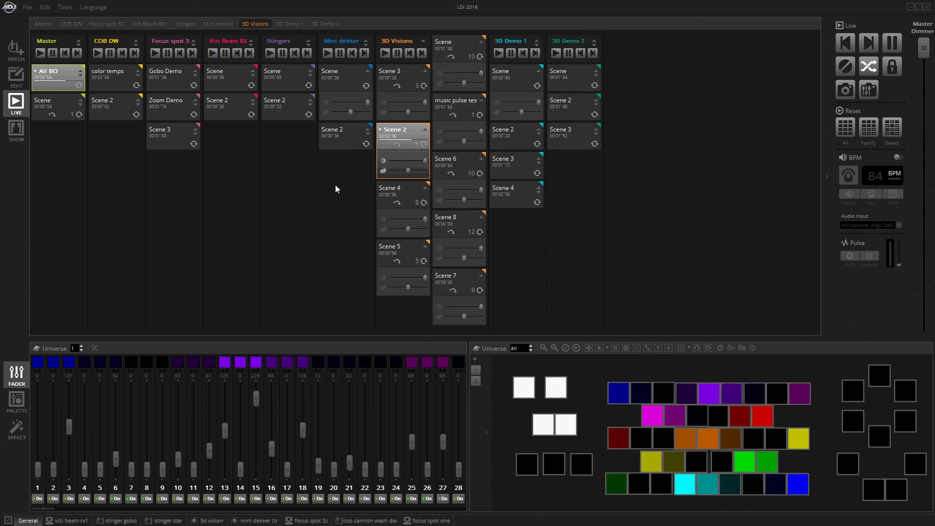
- Turn BPM triggering on in Audio mode and advance 3D Visions to Scene 3
{"action": "left_click", "coordinate": [897, 157]}
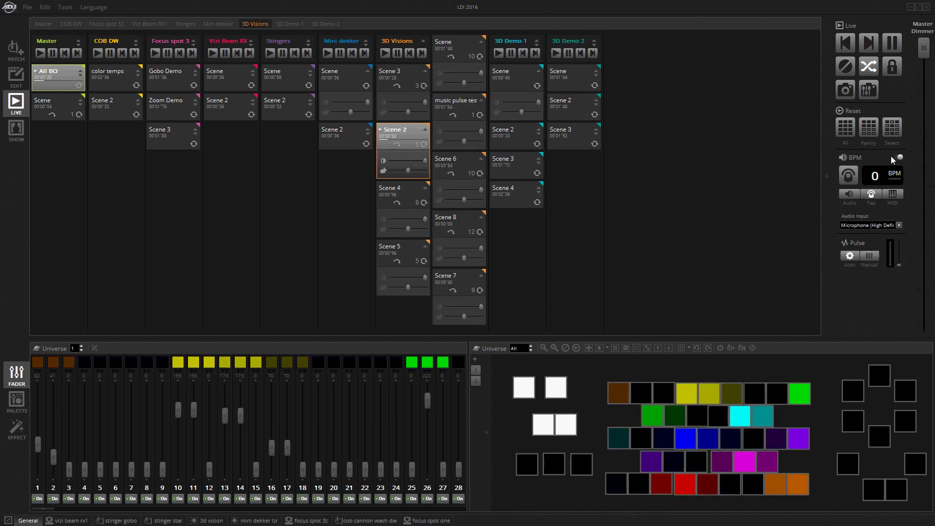
{"action": "left_click", "coordinate": [850, 194]}
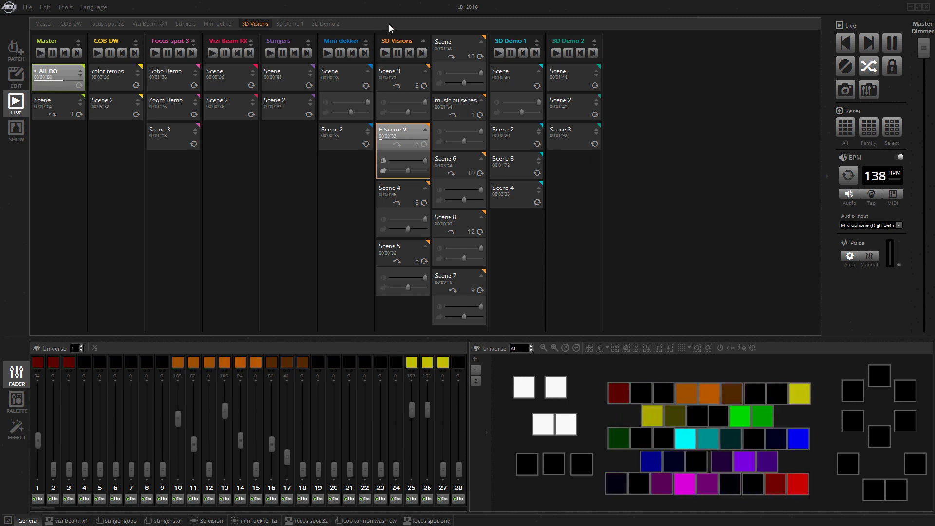
{"action": "left_click", "coordinate": [385, 52]}
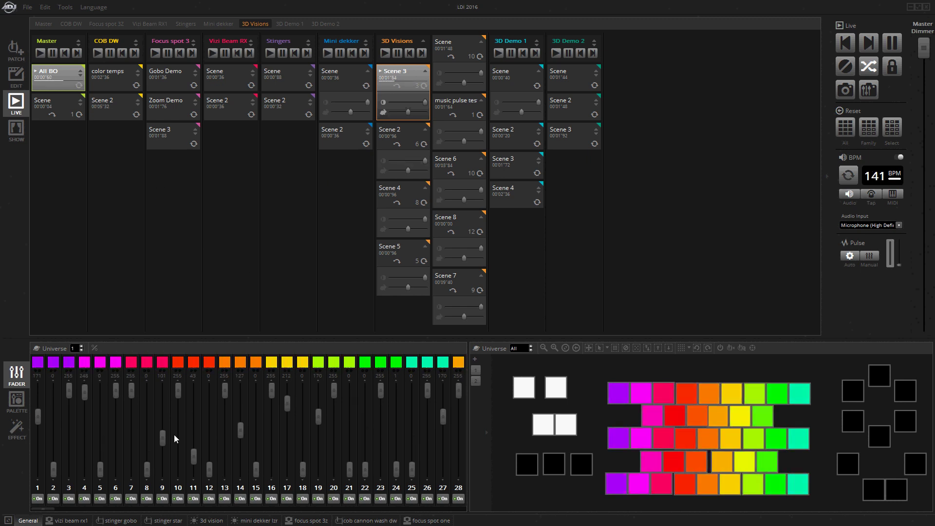
- On the vizi beam rx1 tab, select only the leftmost fixture and set its colour to Color9
{"action": "left_click", "coordinate": [49, 521]}
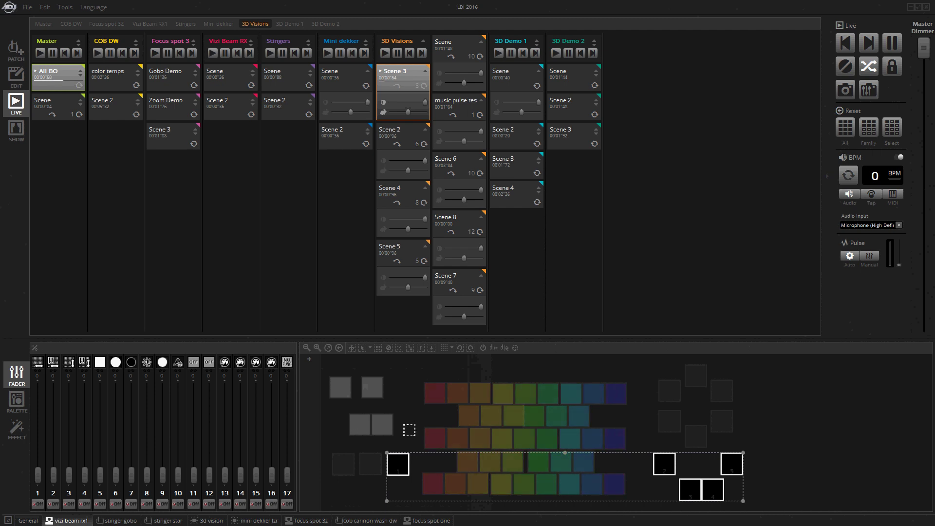
{"action": "left_click", "coordinate": [403, 450]}
{"action": "left_click", "coordinate": [399, 472]}
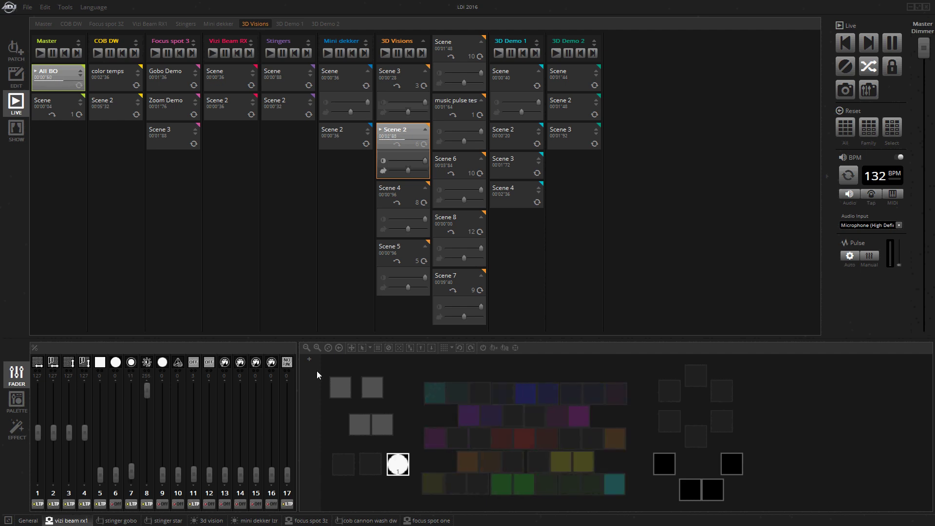
{"action": "left_click", "coordinate": [100, 362]}
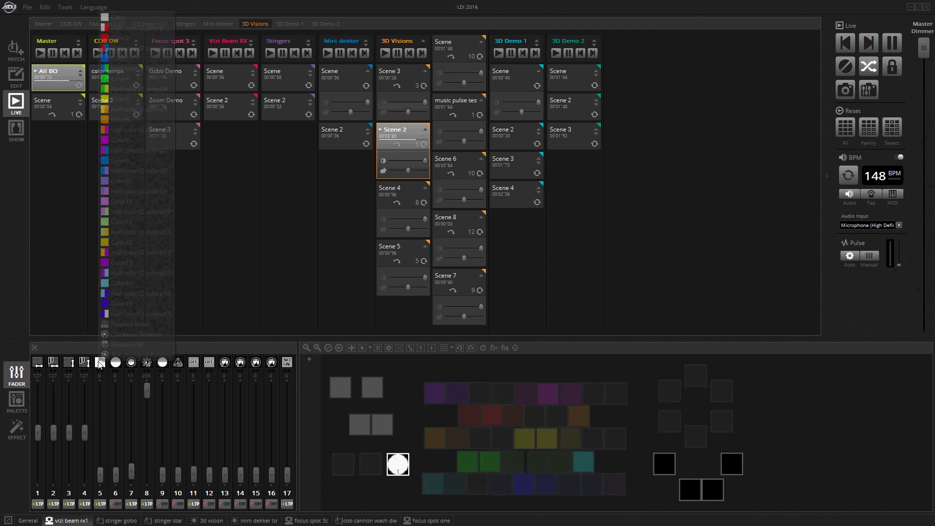
{"action": "left_click", "coordinate": [112, 181]}
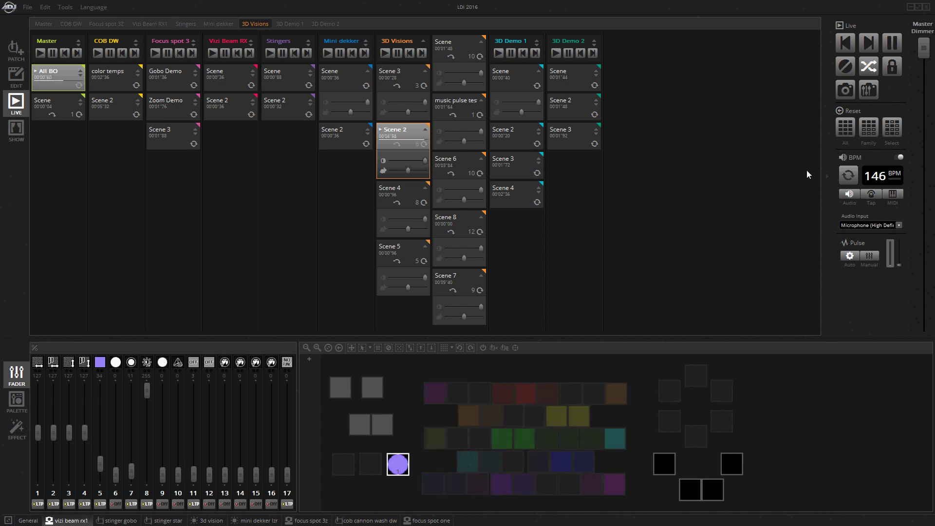
- Reset all overrides and set every vizi beam rx1 fixture to yellow Color5
{"action": "left_click", "coordinate": [845, 127]}
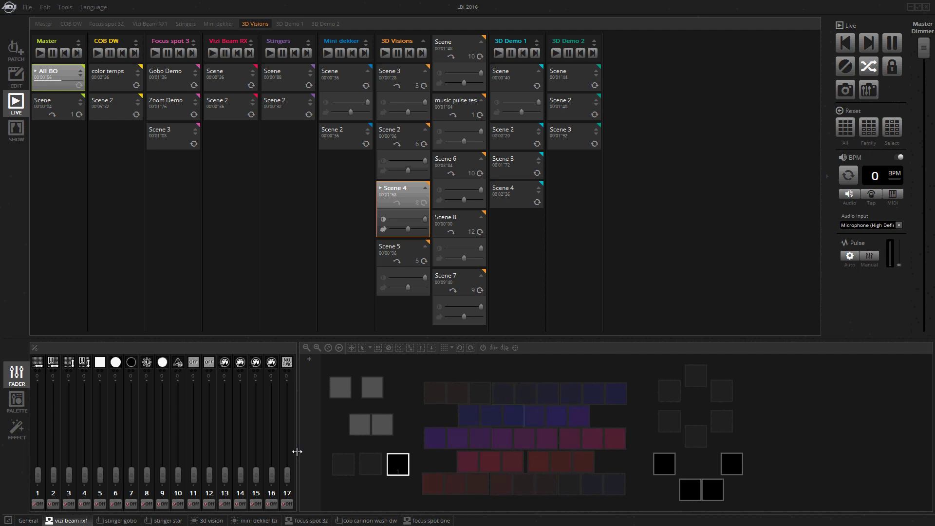
{"action": "left_click", "coordinate": [103, 521]}
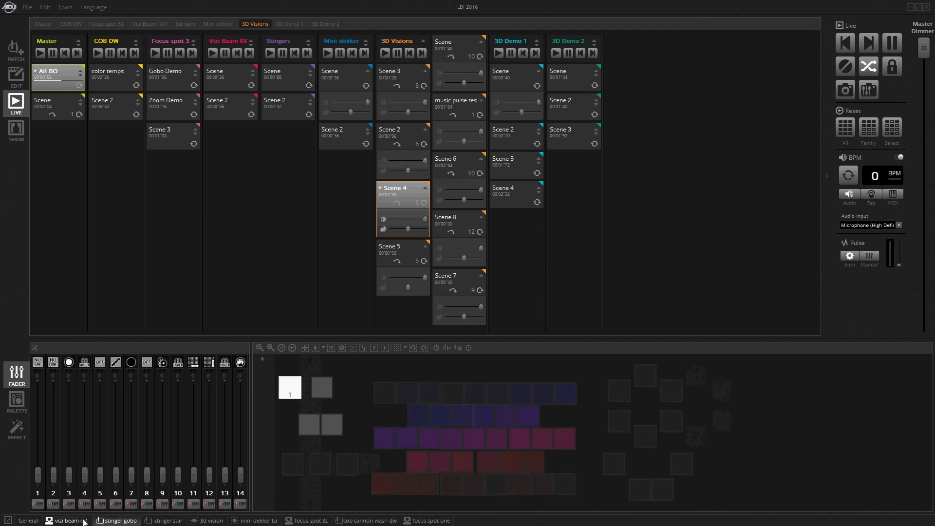
{"action": "left_click", "coordinate": [81, 522]}
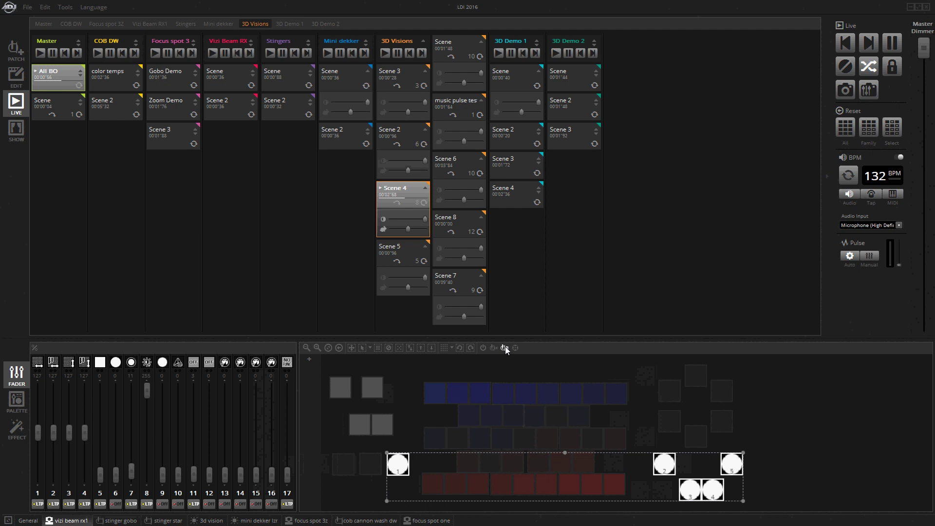
{"action": "left_click", "coordinate": [100, 362]}
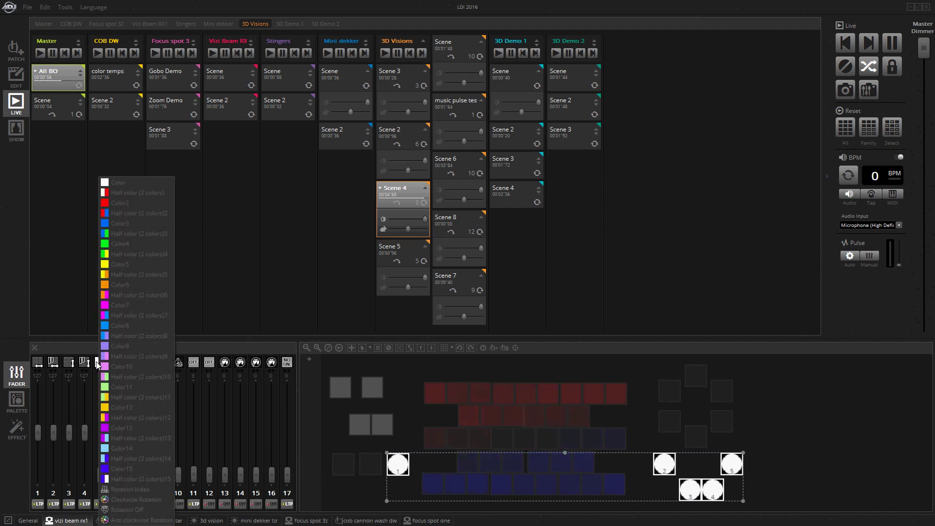
{"action": "left_click", "coordinate": [120, 269]}
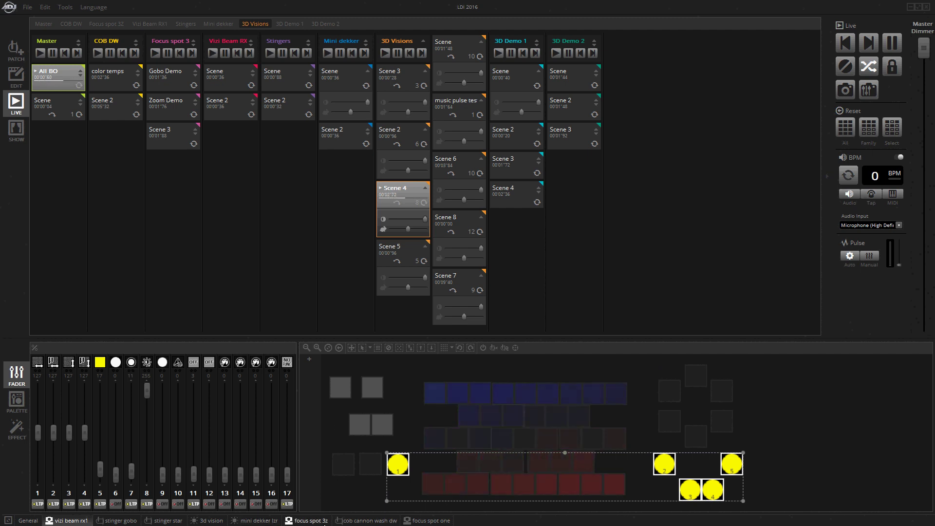
- Light the focus spot one fixtures at full, set their colour to Blue, and deselect them
{"action": "left_click", "coordinate": [421, 521]}
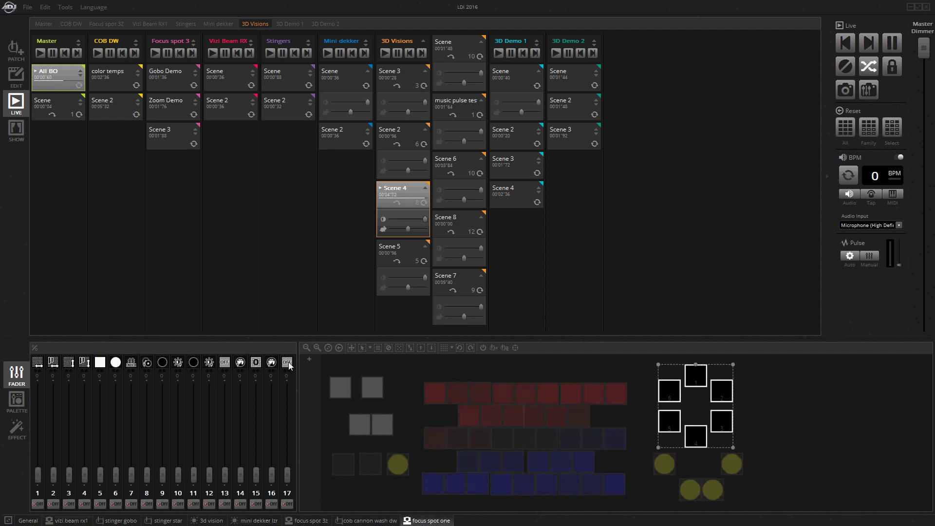
{"action": "left_click", "coordinate": [505, 348]}
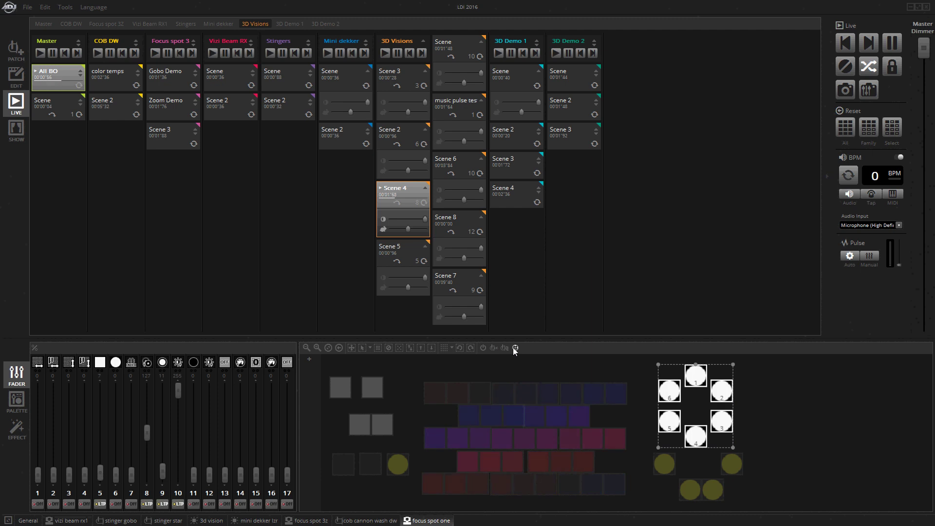
{"action": "left_click", "coordinate": [100, 362]}
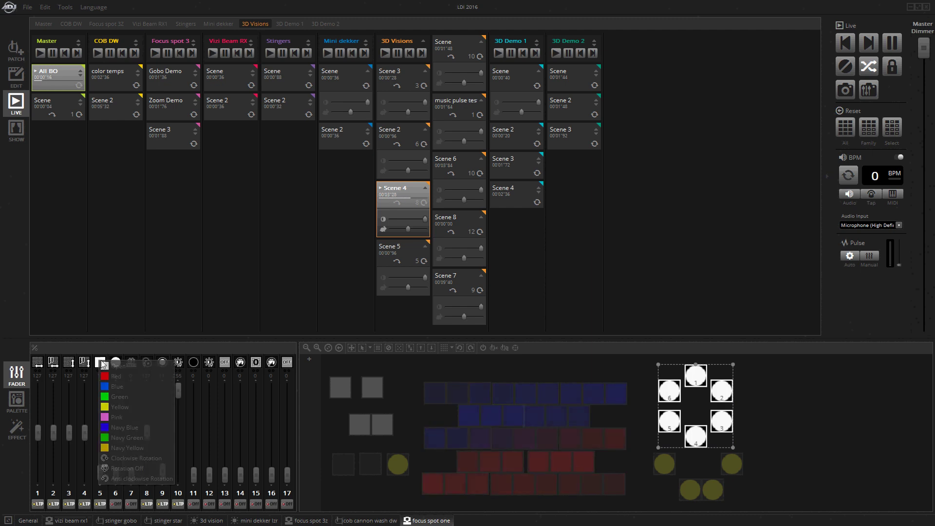
{"action": "left_click", "coordinate": [111, 390]}
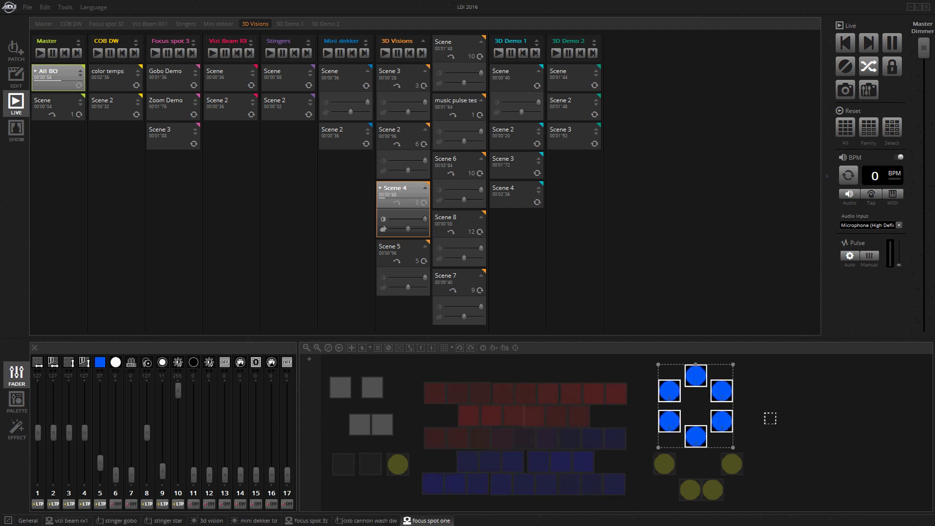
{"action": "left_click", "coordinate": [768, 417]}
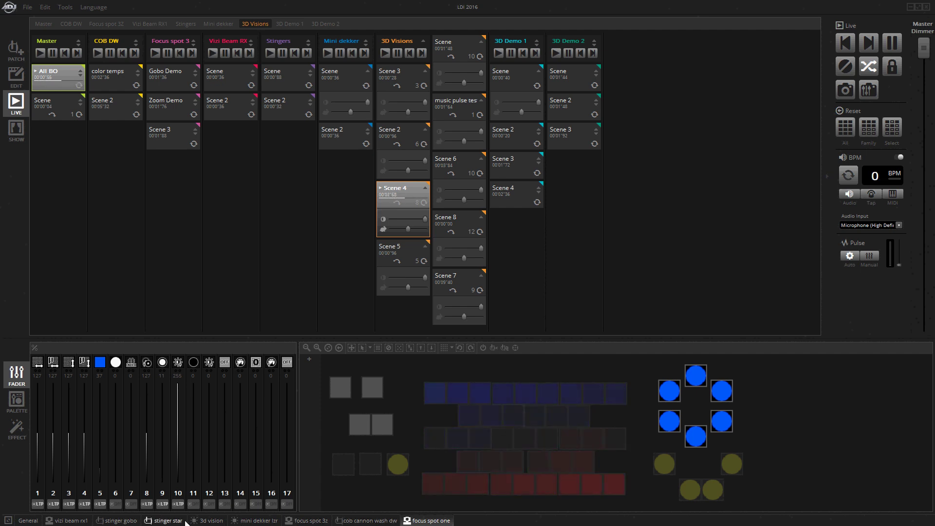
- Reset the vizi beam rx1 family's override, check them with locate, then return to the General tab
{"action": "left_click", "coordinate": [75, 522]}
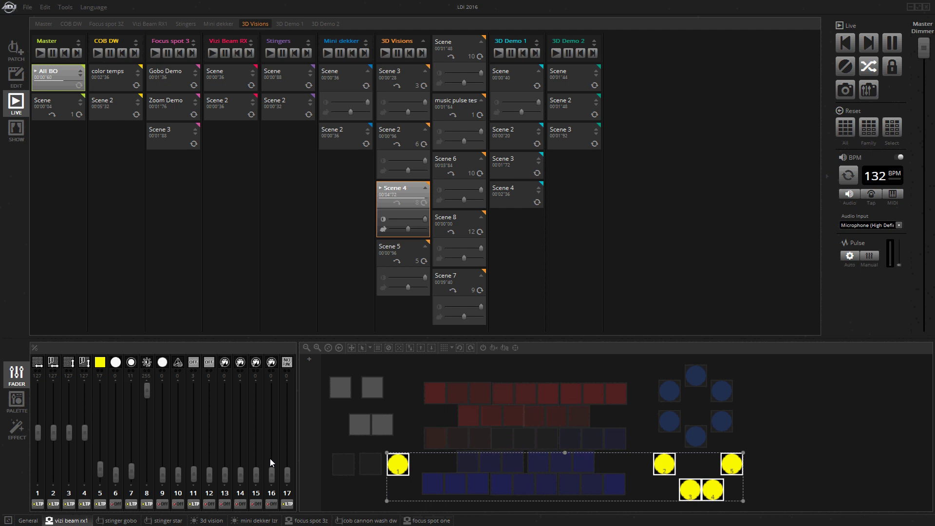
{"action": "left_click", "coordinate": [869, 128]}
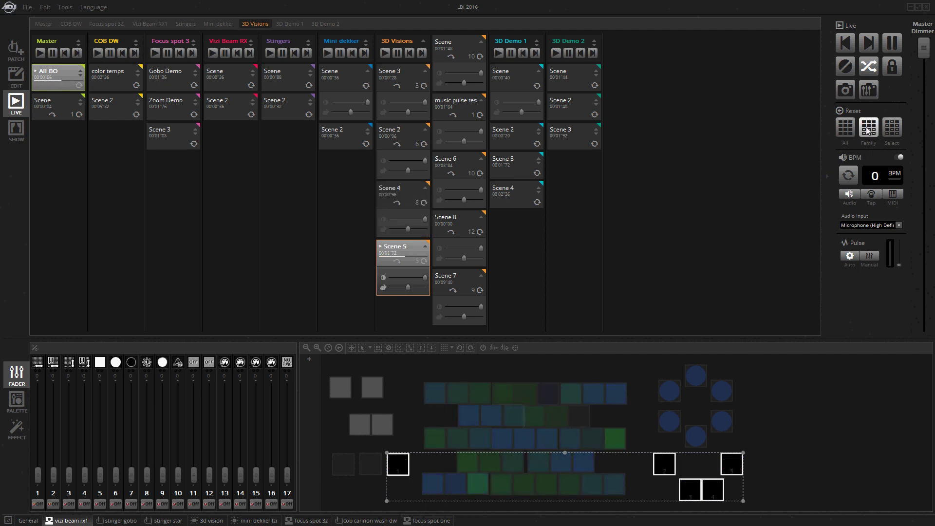
{"action": "left_click_drag", "start_coordinate": [704, 475], "coordinate": [716, 486]}
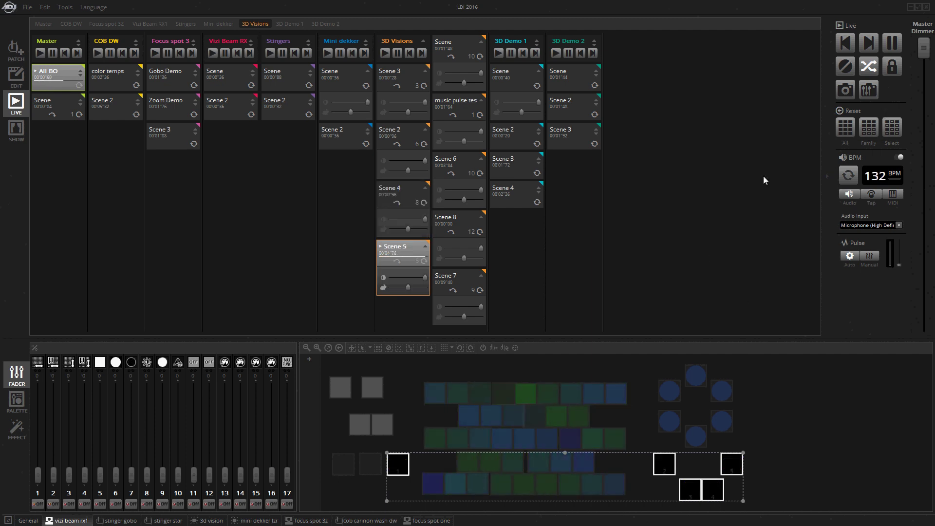
{"action": "left_click", "coordinate": [515, 348]}
{"action": "left_click", "coordinate": [716, 367]}
{"action": "left_click", "coordinate": [28, 521]}
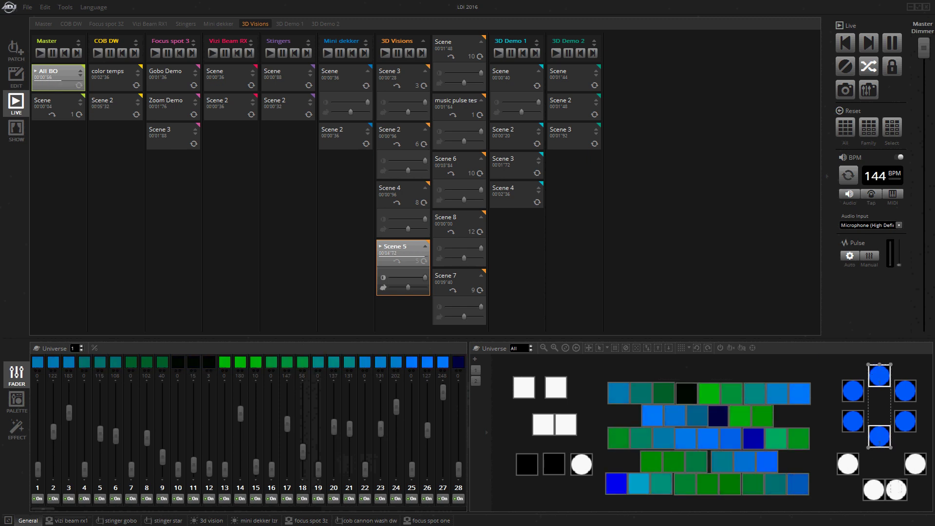
- Select the top and lower-centre focus spots plus two bottom beams and apply Reset Select
{"action": "left_click", "coordinate": [876, 393]}
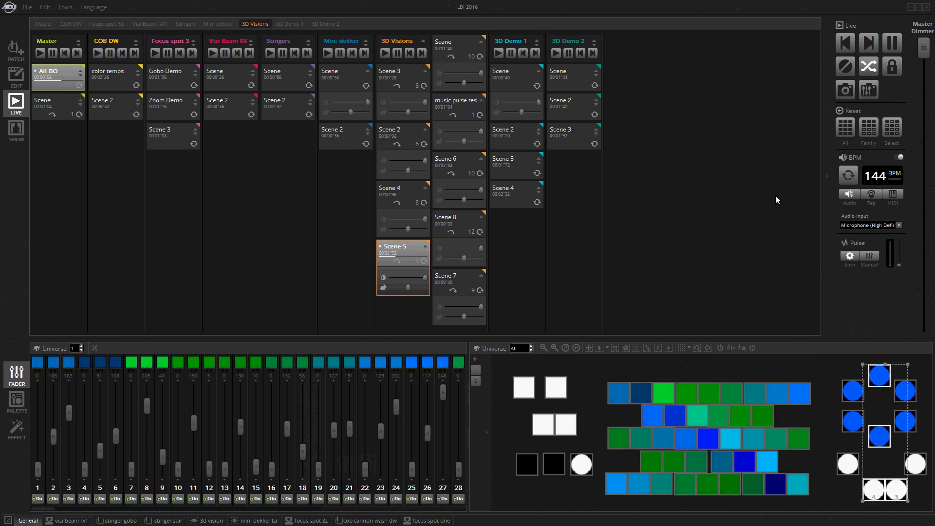
{"action": "left_click", "coordinate": [895, 129]}
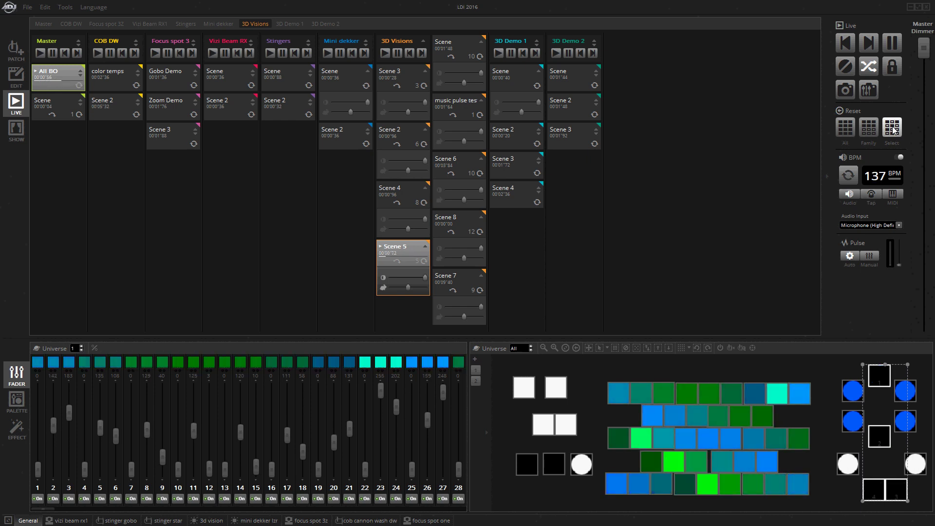